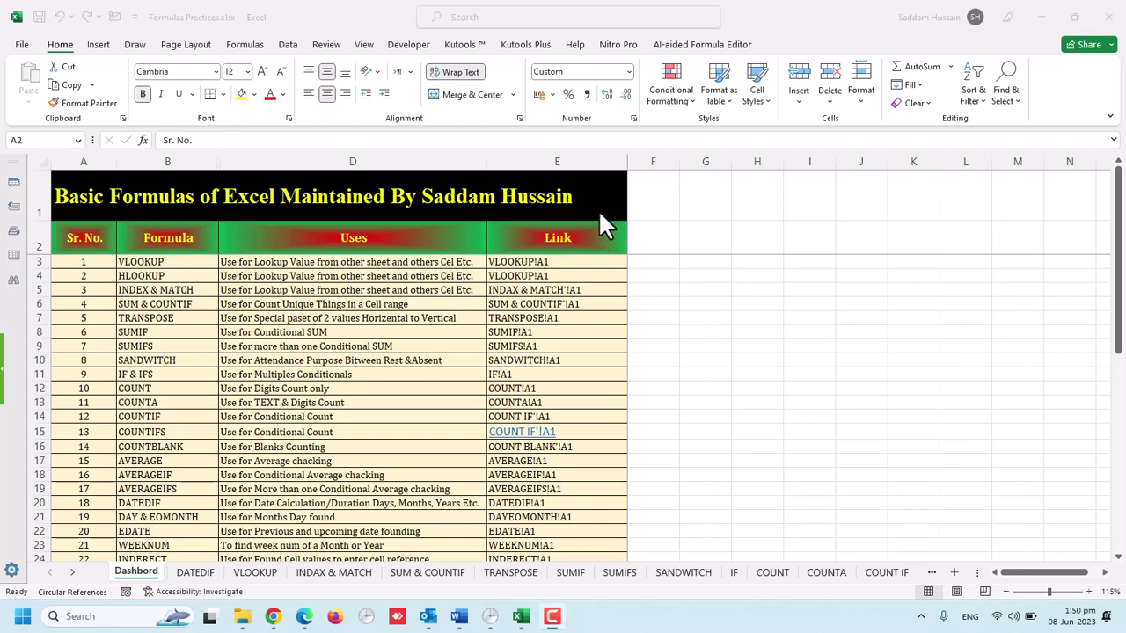
# Select the table's title and header block A1:E2, then the Sr. No. and Link header cells.
pyautogui.moveTo(588, 200); pyautogui.dragTo(76, 231)
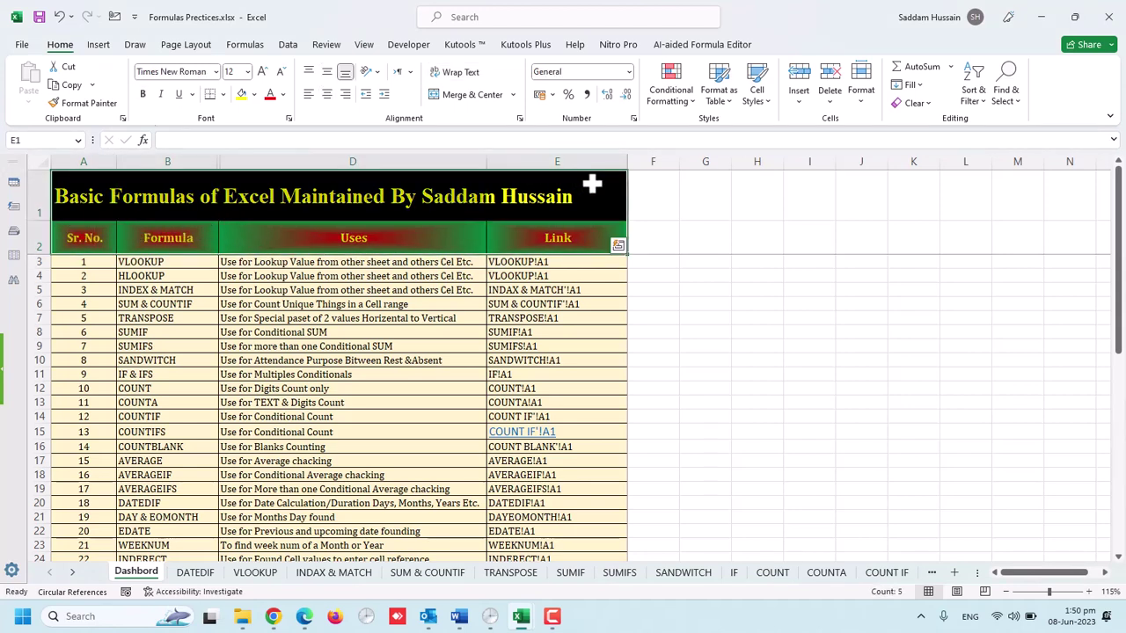
pyautogui.moveTo(593, 189)
pyautogui.mouseDown()
pyautogui.moveTo(440, 239)
pyautogui.moveTo(100, 231)
pyautogui.mouseUp()
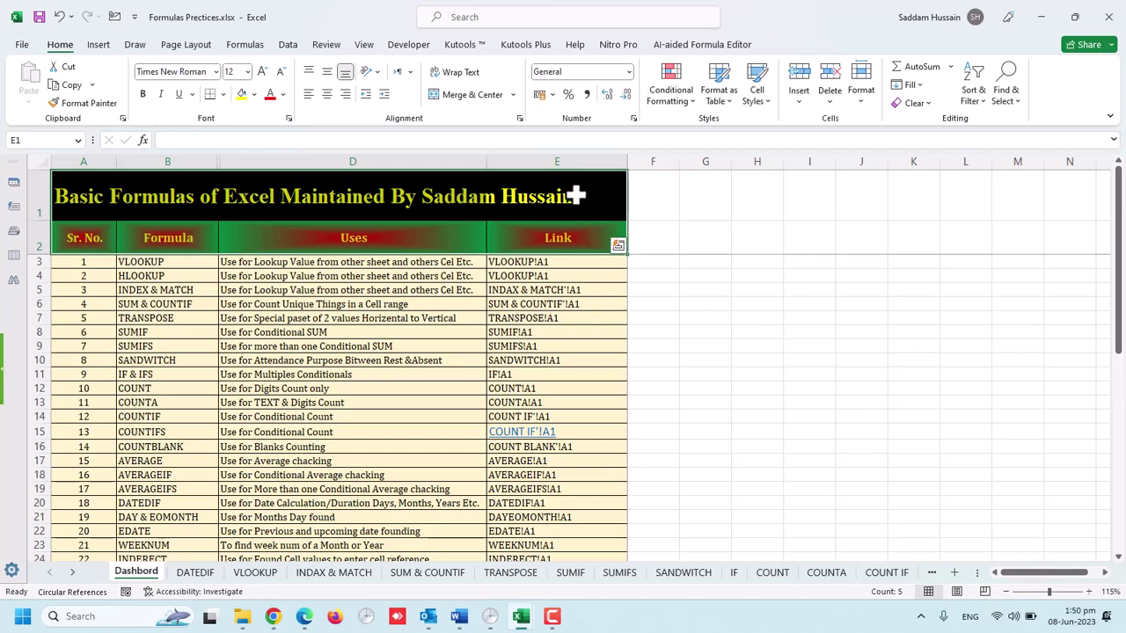
pyautogui.click(653, 238)
pyautogui.click(571, 238)
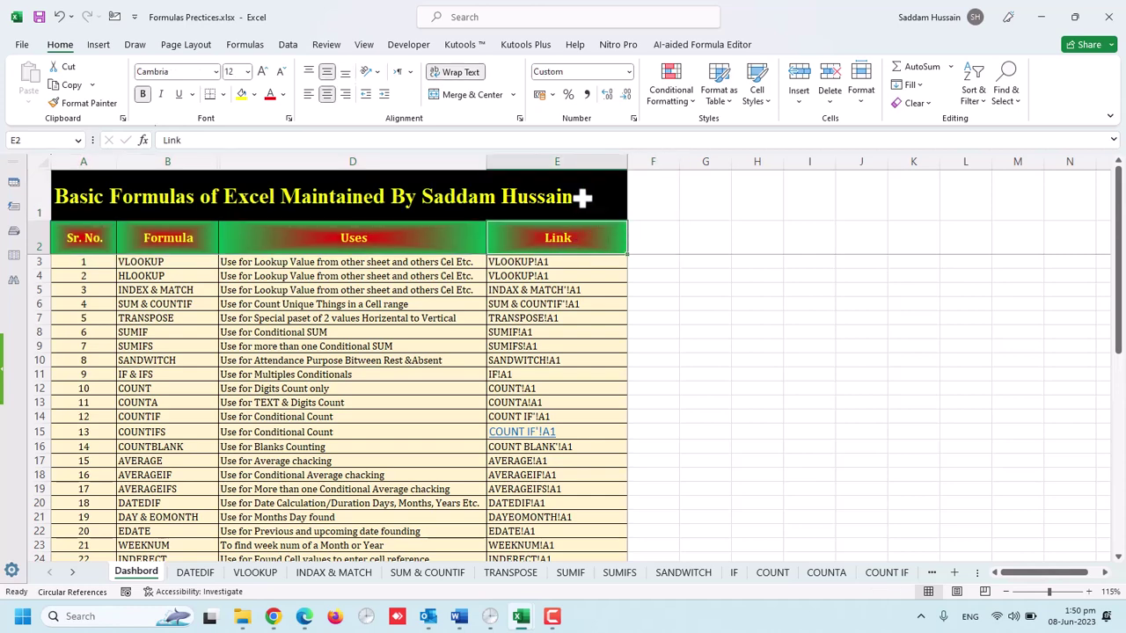
pyautogui.moveTo(582, 199); pyautogui.dragTo(69, 247)
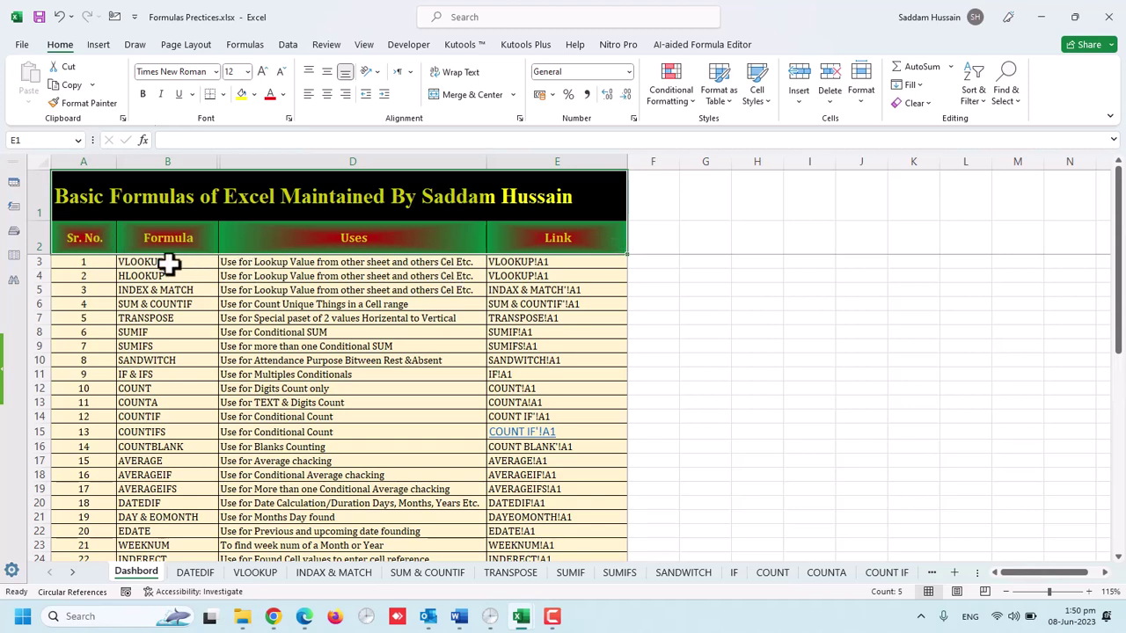
pyautogui.click(94, 239)
pyautogui.click(575, 234)
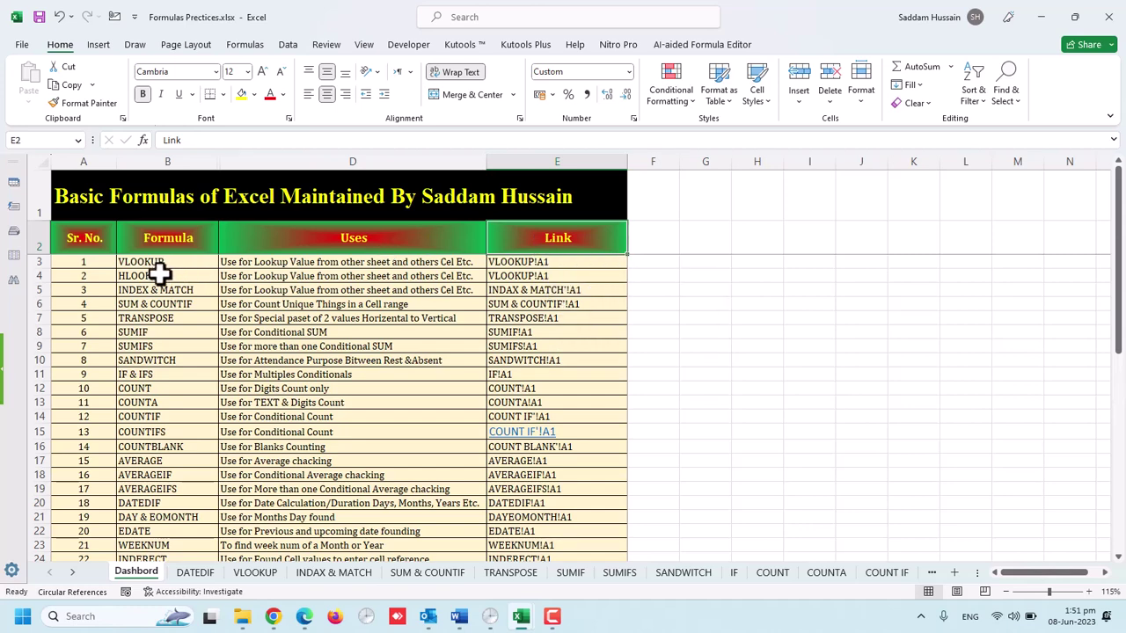
# Test the VLOOKUP!A1 link, then return to the Dashbord sheet.
pyautogui.scroll(-4, 170, 407)
pyautogui.scroll(-3, 169, 406)
pyautogui.scroll(6, 168, 407)
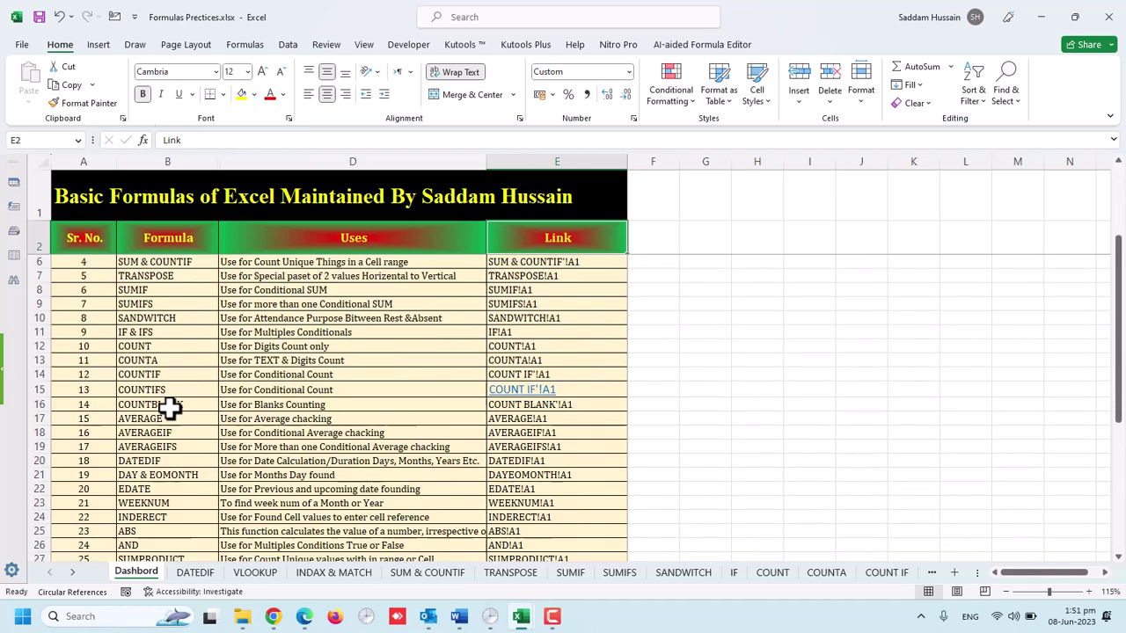
pyautogui.scroll(1, 167, 407)
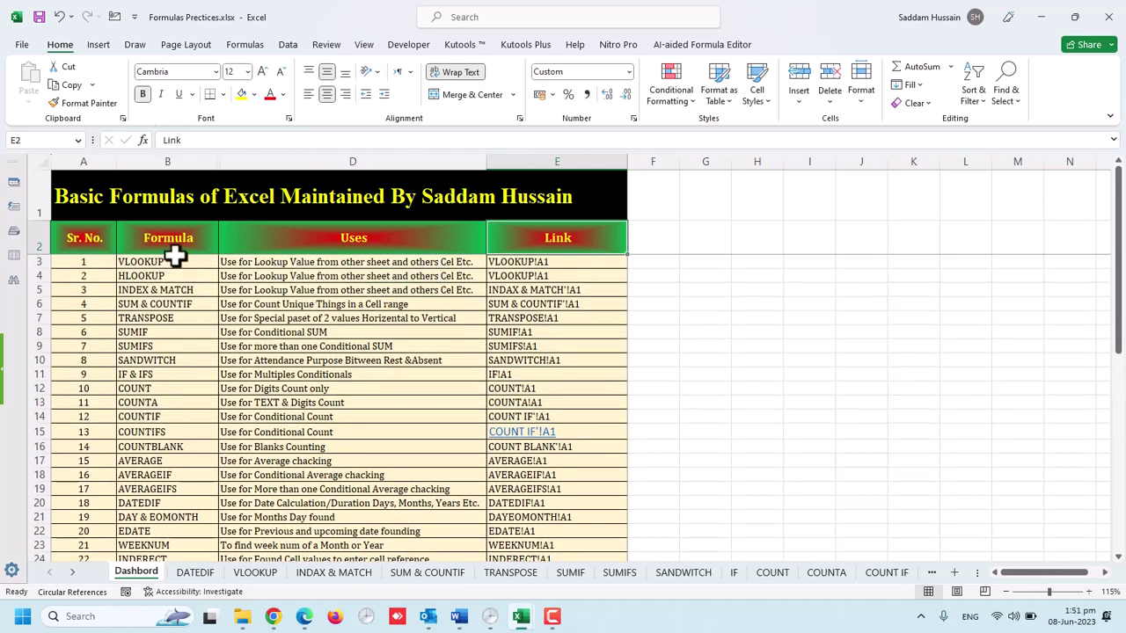
pyautogui.click(702, 260)
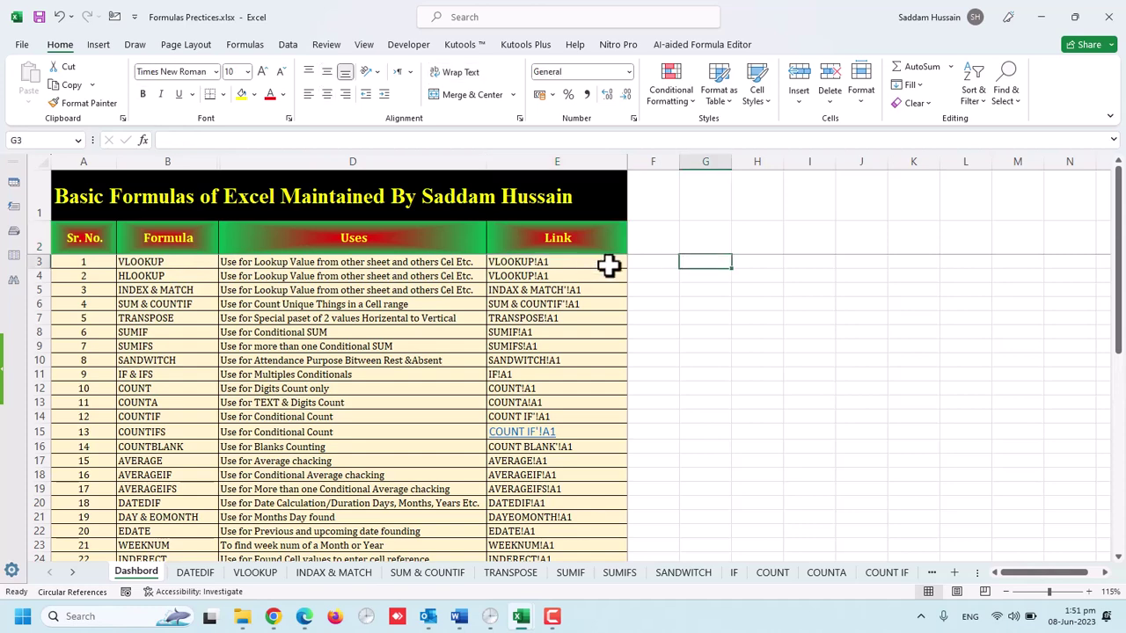
pyautogui.click(537, 266)
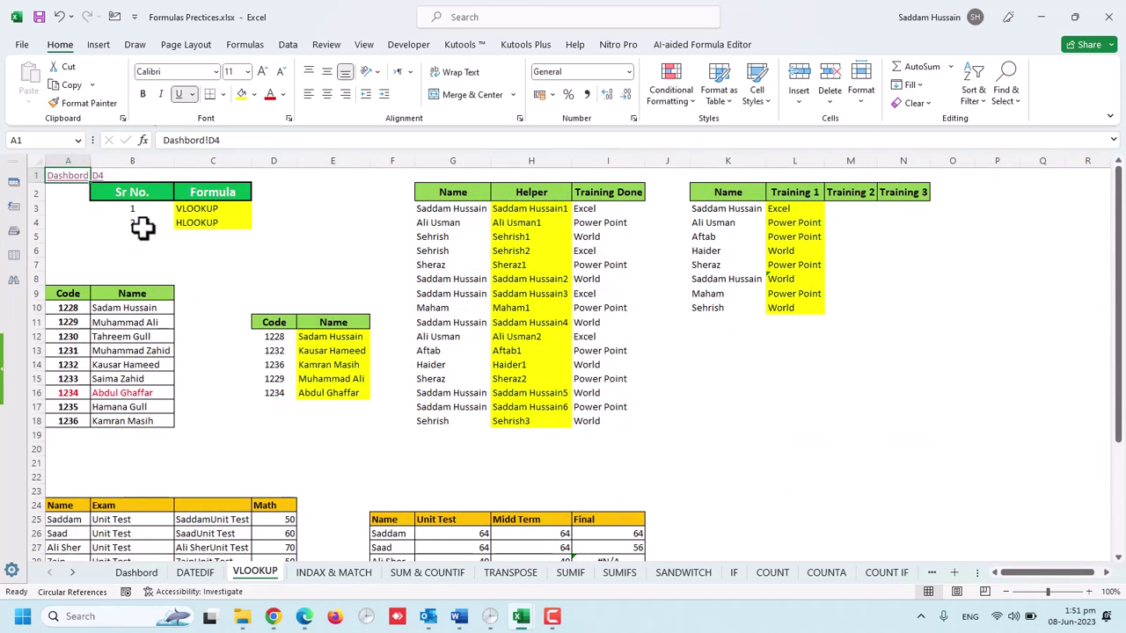
pyautogui.click(263, 248)
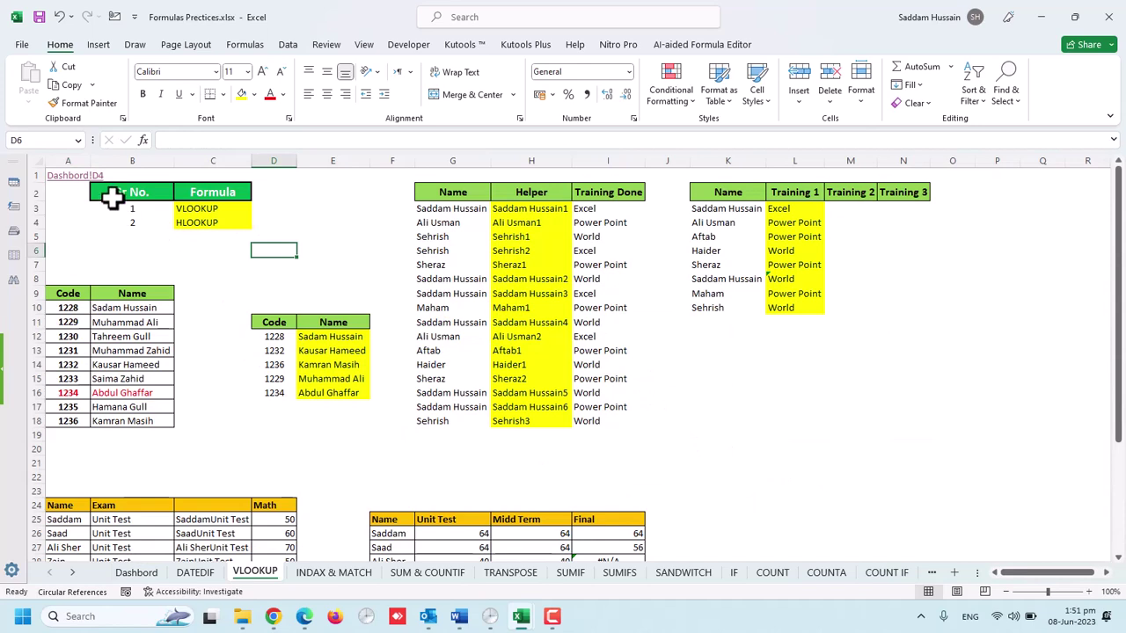
pyautogui.click(65, 188)
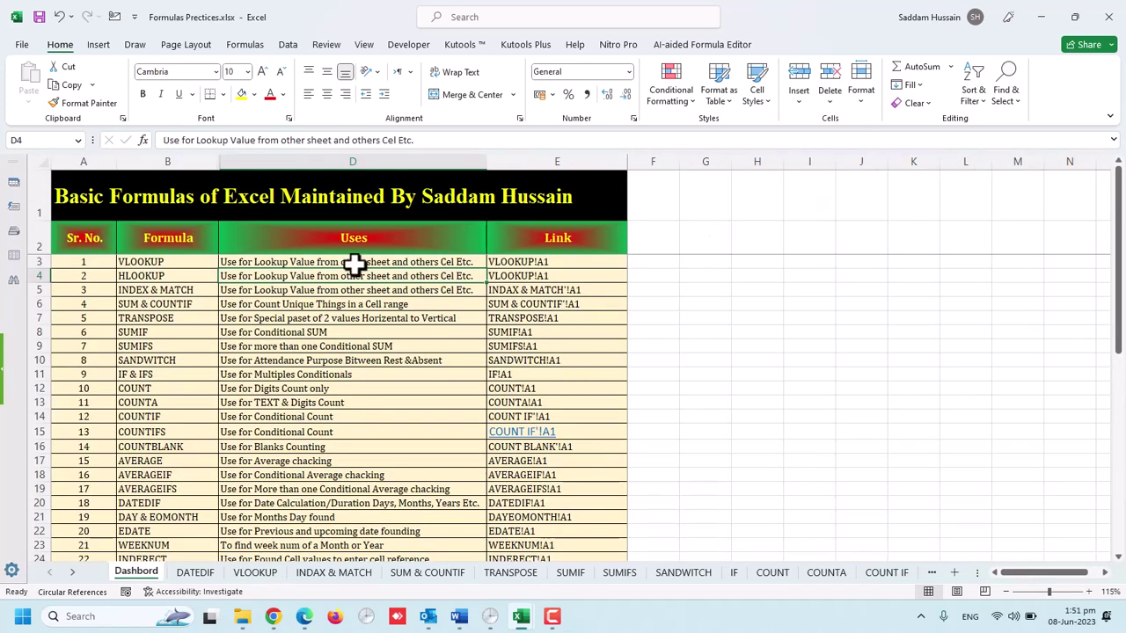
# Test the COUNT!A1 link and follow Dashbord!D12 back to the dashboard.
pyautogui.click(512, 389)
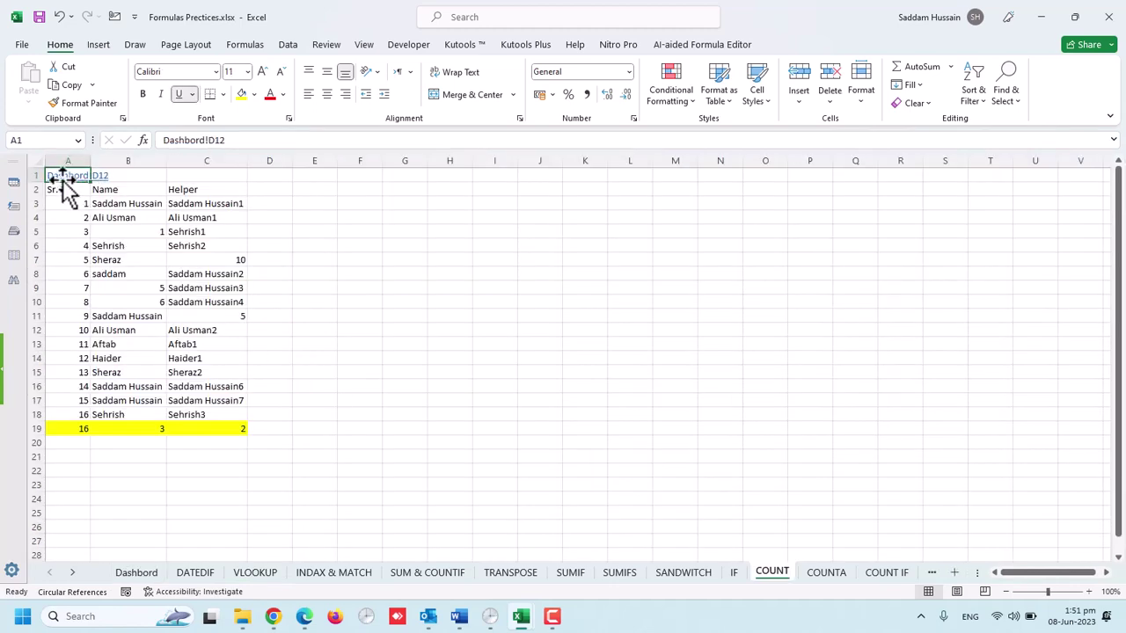
pyautogui.click(66, 177)
pyautogui.scroll(-6, 540, 446)
pyautogui.scroll(-6, 540, 447)
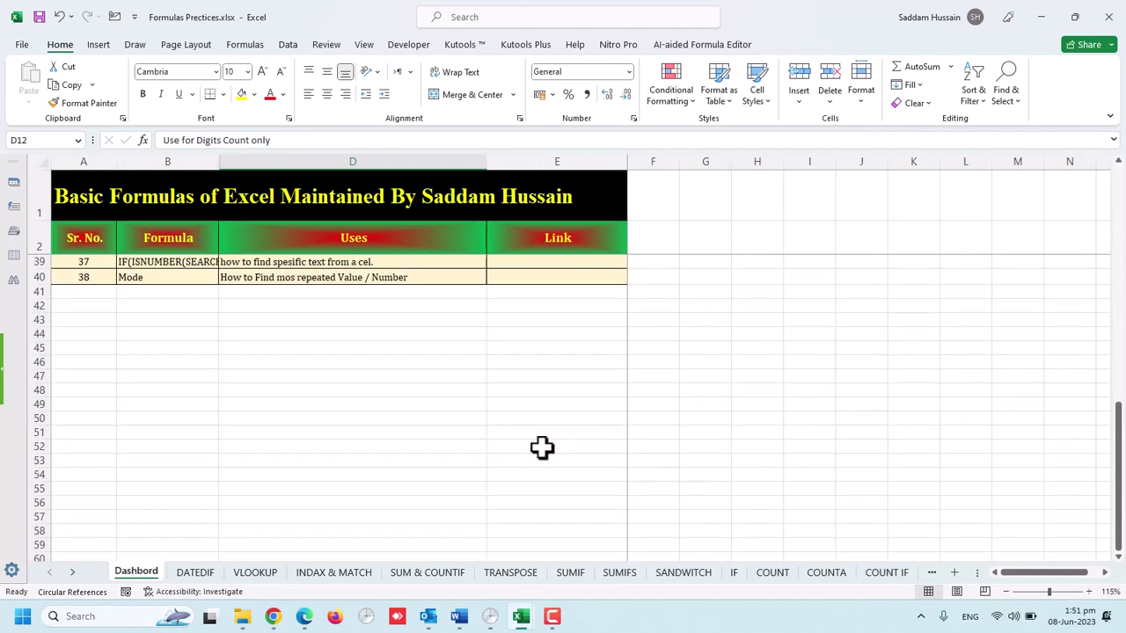
pyautogui.scroll(1, 540, 447)
pyautogui.scroll(2, 525, 402)
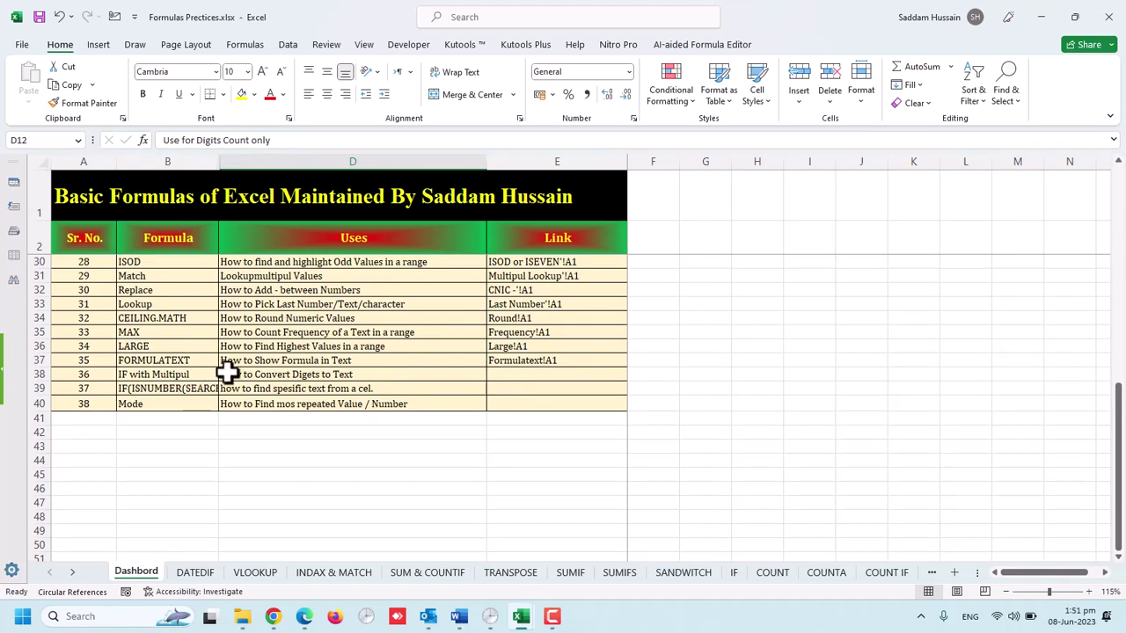
# Open the Insert Hyperlink dialog for the empty Link cell E38.
pyautogui.click(536, 375)
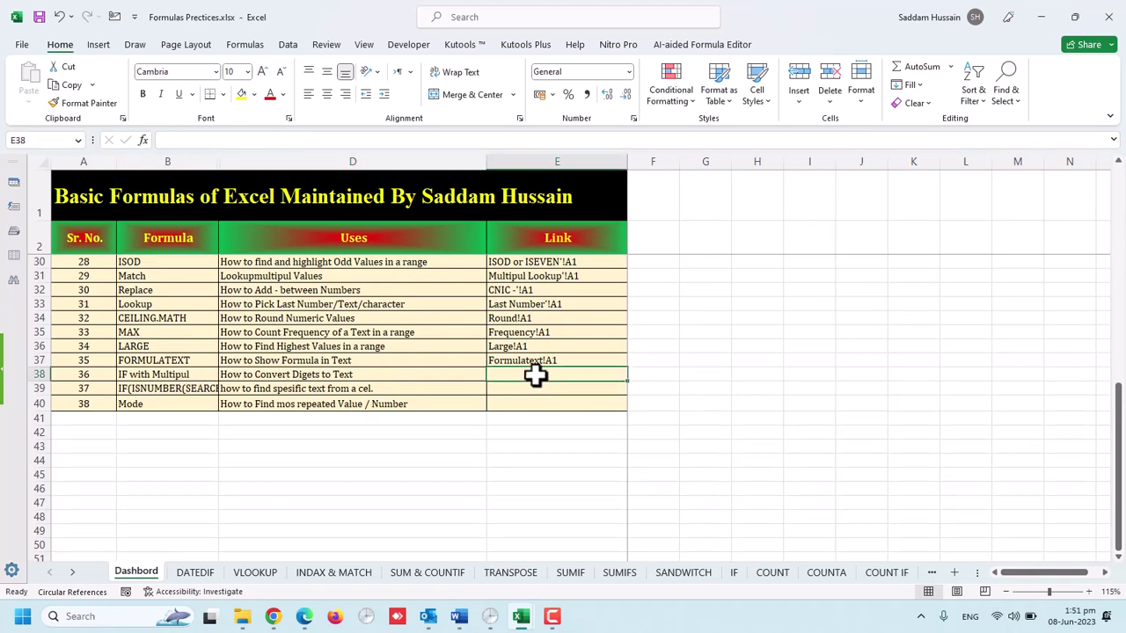
pyautogui.rightClick(539, 376)
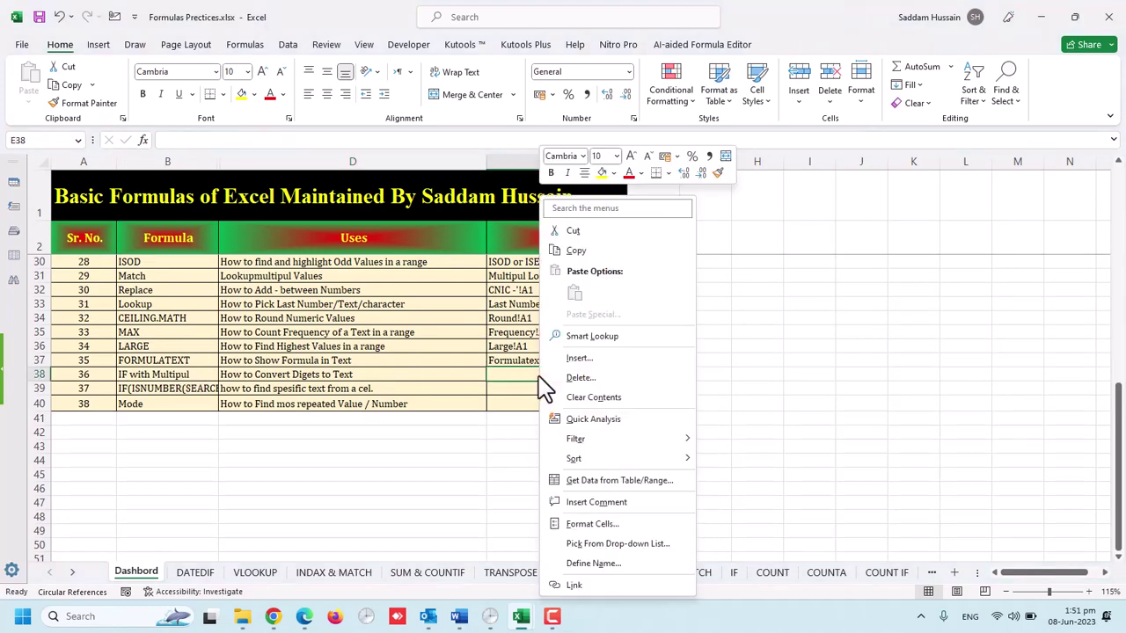
pyautogui.click(575, 585)
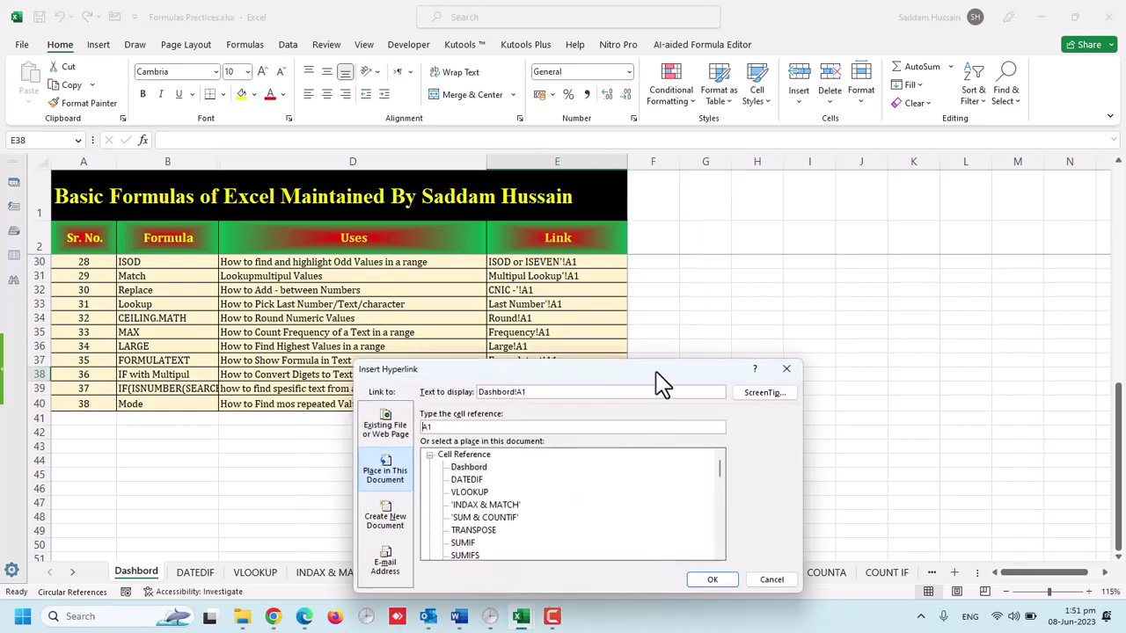
pyautogui.moveTo(655, 370); pyautogui.dragTo(772, 208)
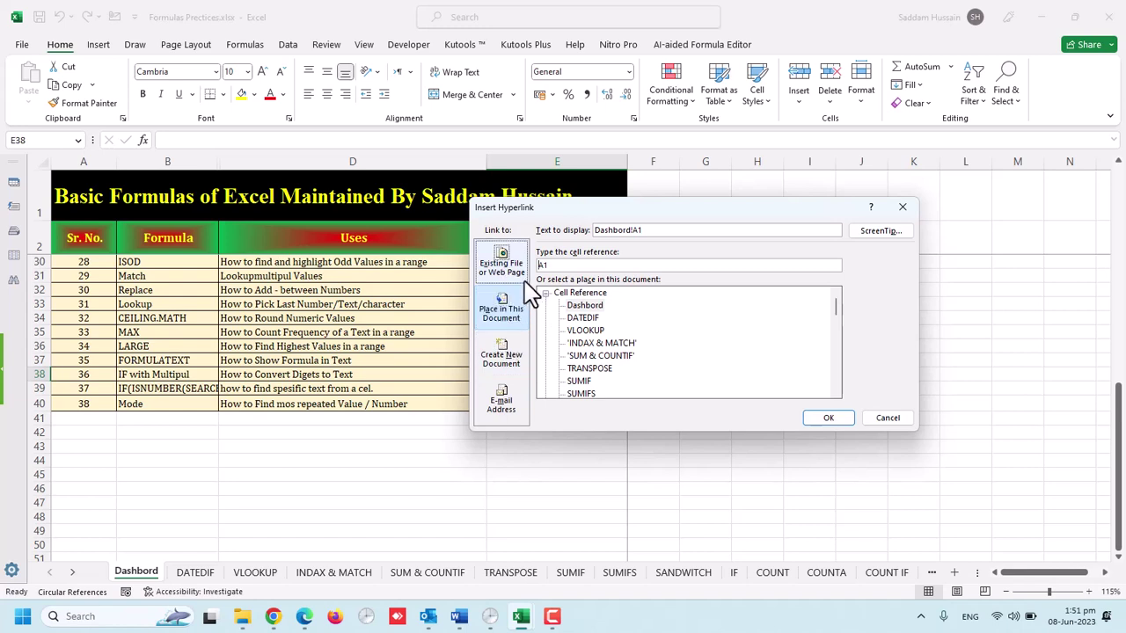
# Preview the Existing File or Web Page and Place in This Document link options.
pyautogui.click(508, 269)
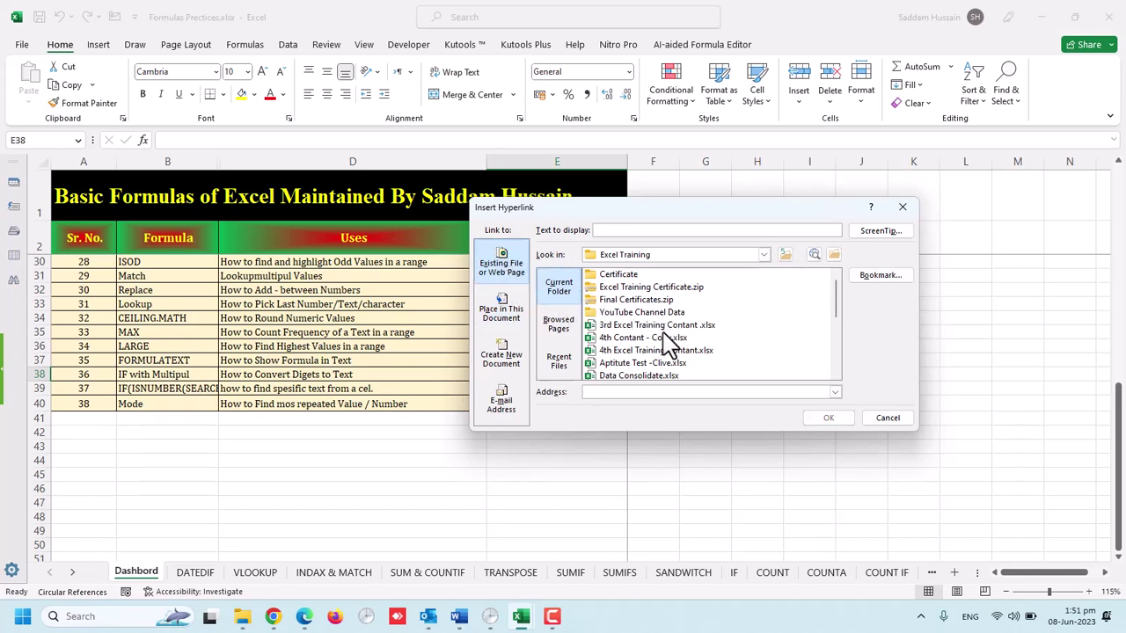
pyautogui.scroll(-1, 640, 339)
pyautogui.scroll(-2, 641, 345)
pyautogui.scroll(3, 637, 344)
pyautogui.click(503, 264)
pyautogui.click(513, 326)
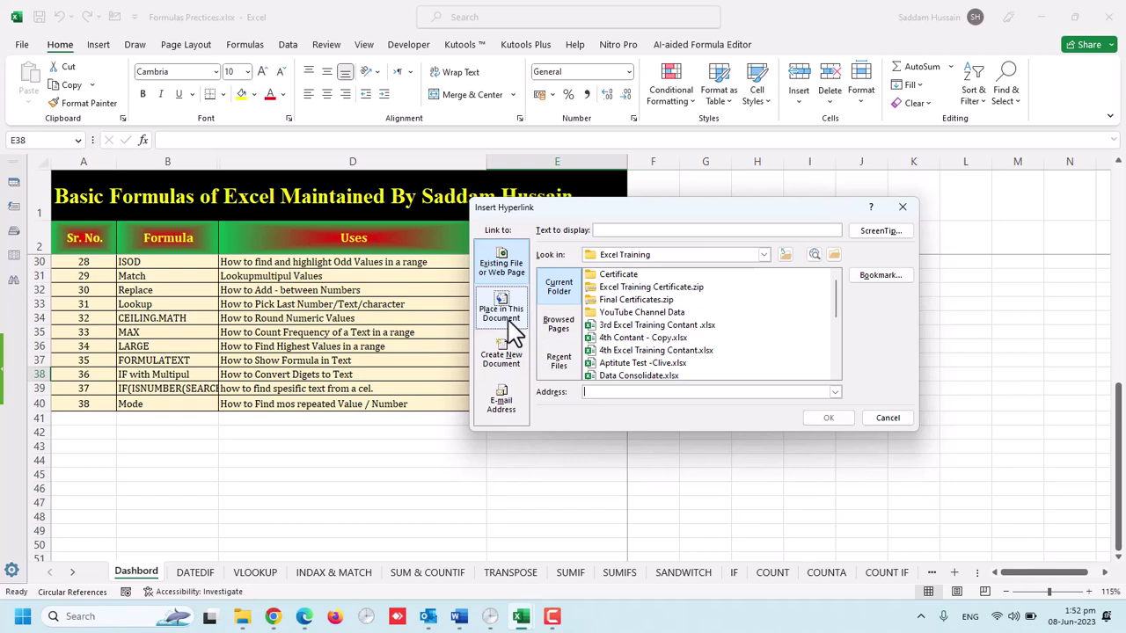
pyautogui.click(507, 321)
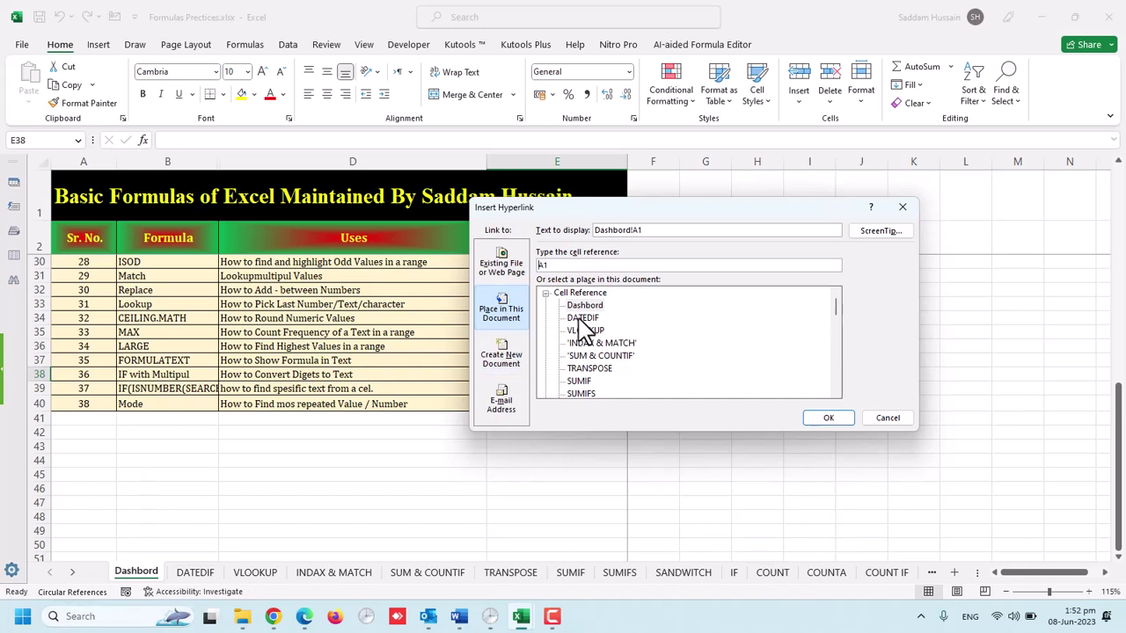
# Browse the New Document and E-mail Address options, ending on this workbook's sheet list.
pyautogui.click(501, 356)
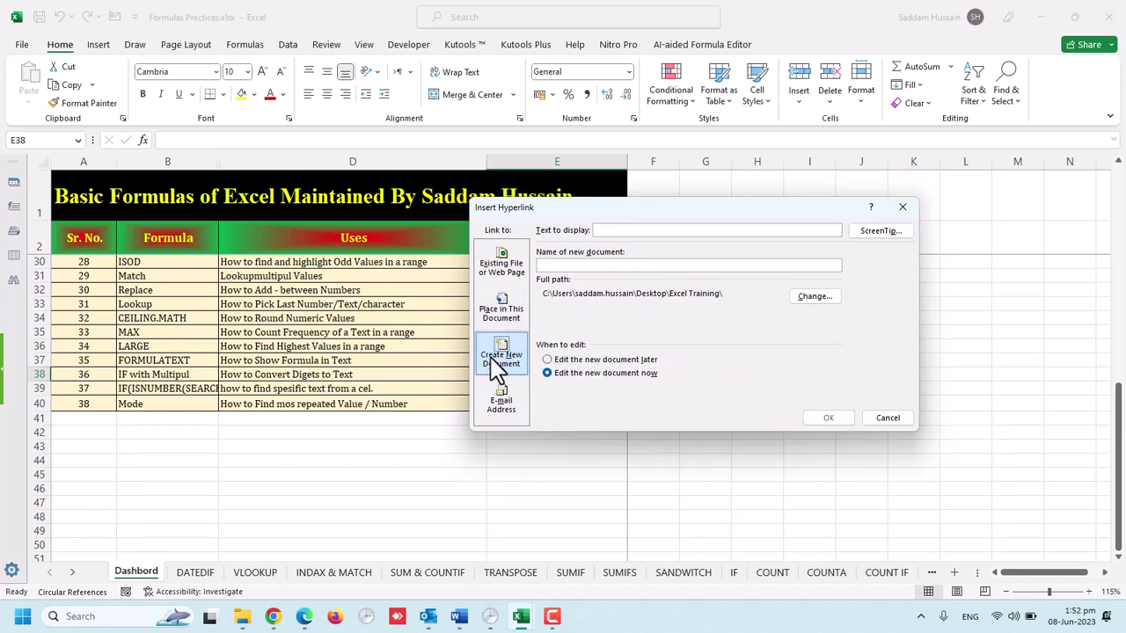
pyautogui.click(505, 412)
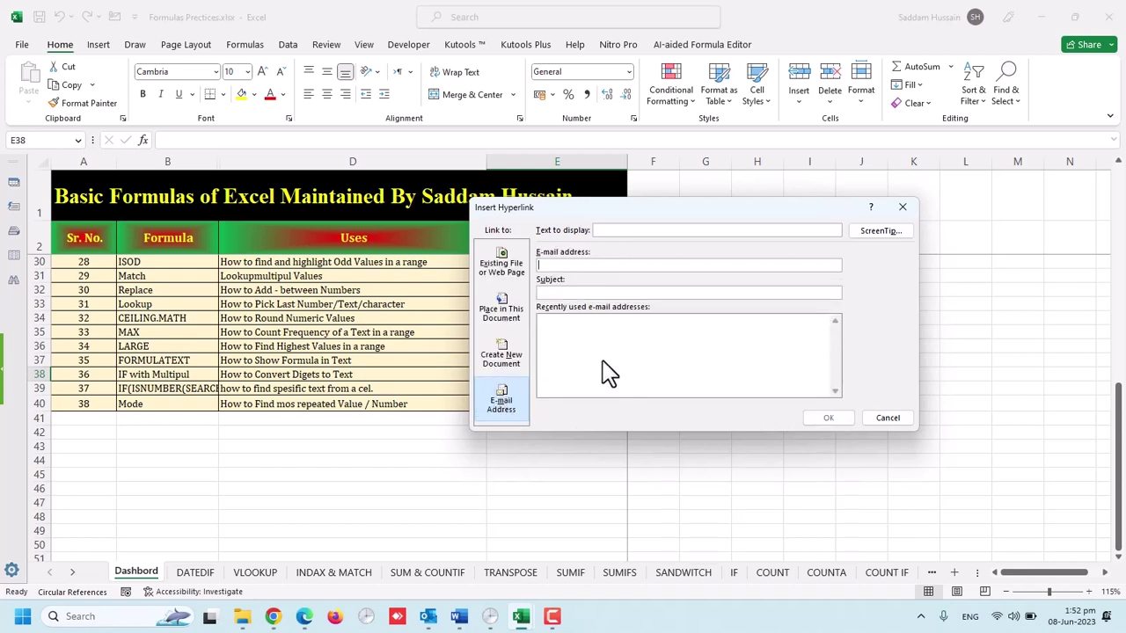
pyautogui.click(514, 283)
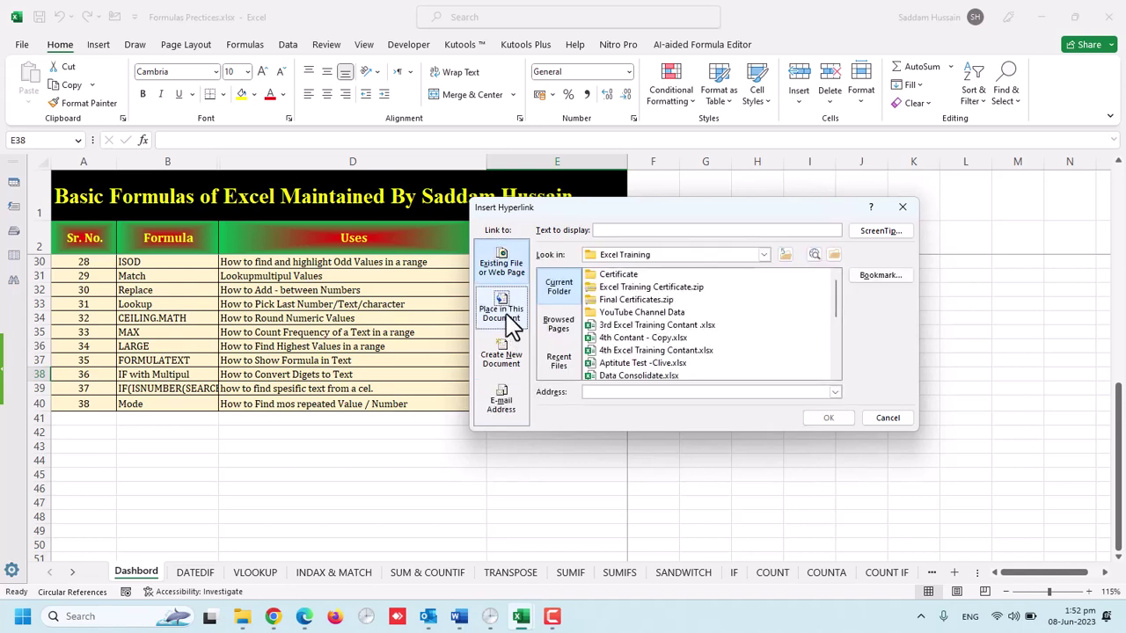
pyautogui.click(516, 314)
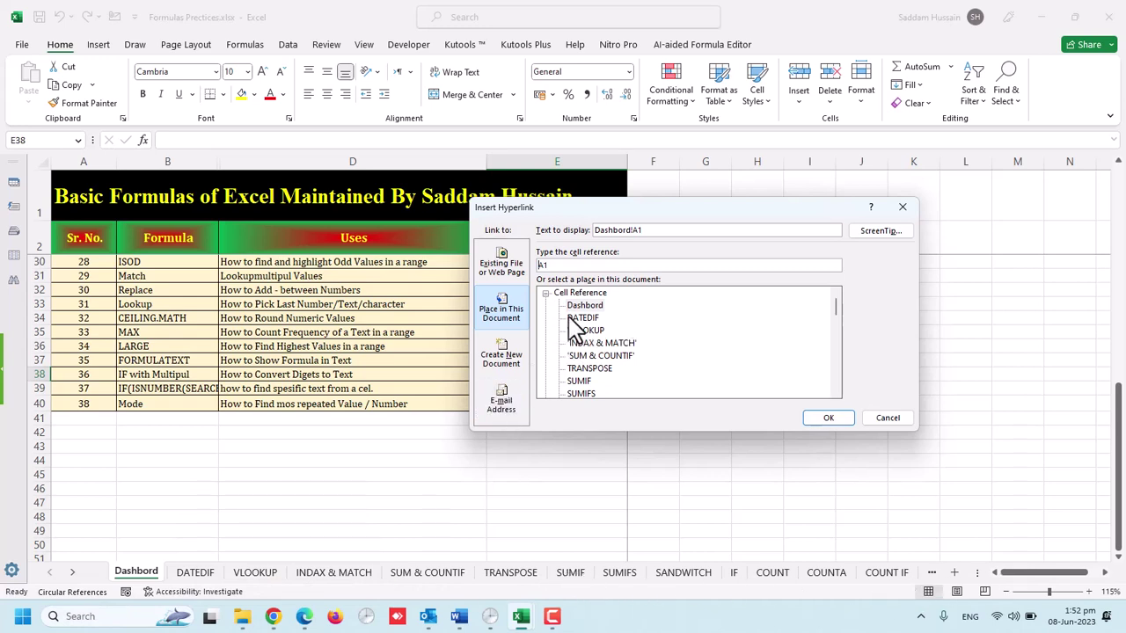
pyautogui.scroll(-1, 576, 338)
pyautogui.scroll(1, 571, 343)
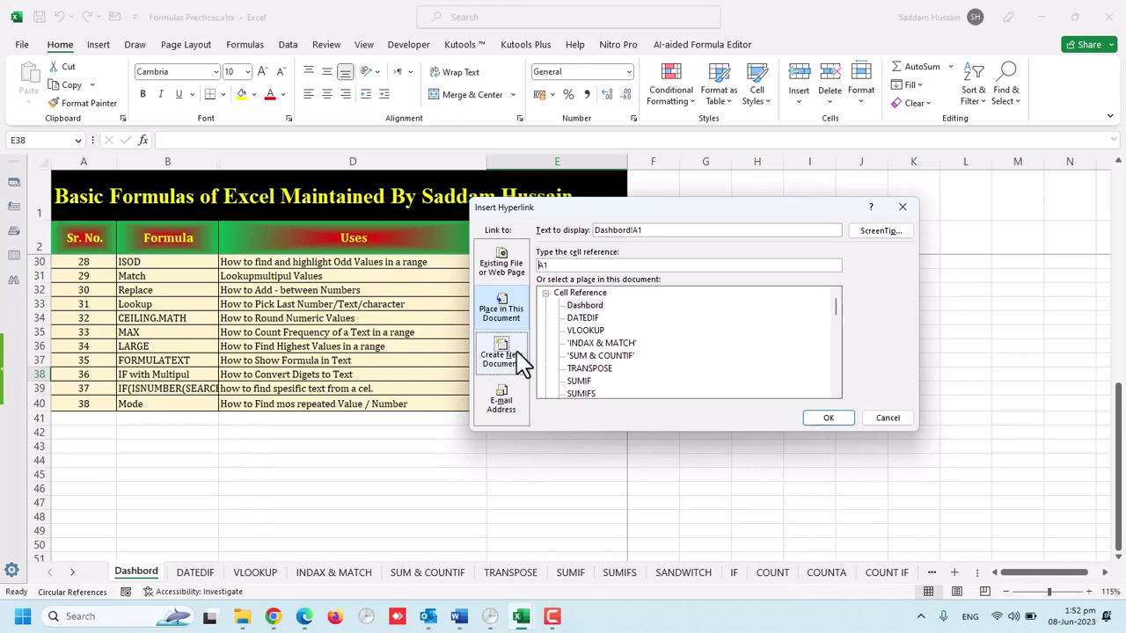
# Point E38's hyperlink at the 'IF search' sheet, cell A1, and confirm it.
pyautogui.moveTo(708, 210); pyautogui.dragTo(854, 285)
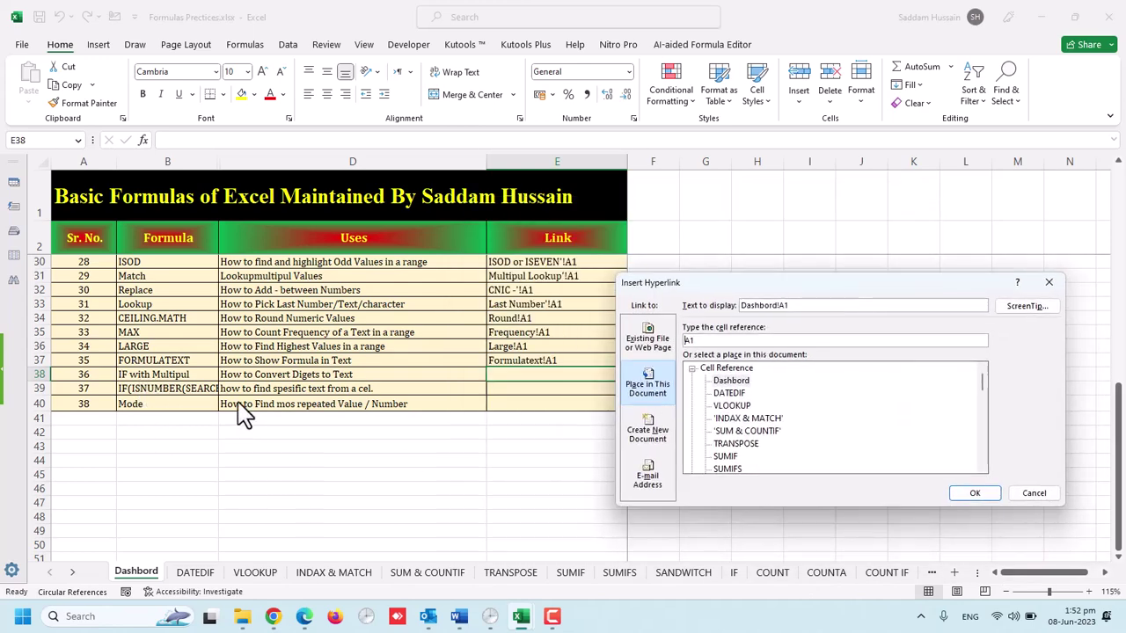
pyautogui.scroll(-8, 721, 412)
pyautogui.scroll(-4, 725, 413)
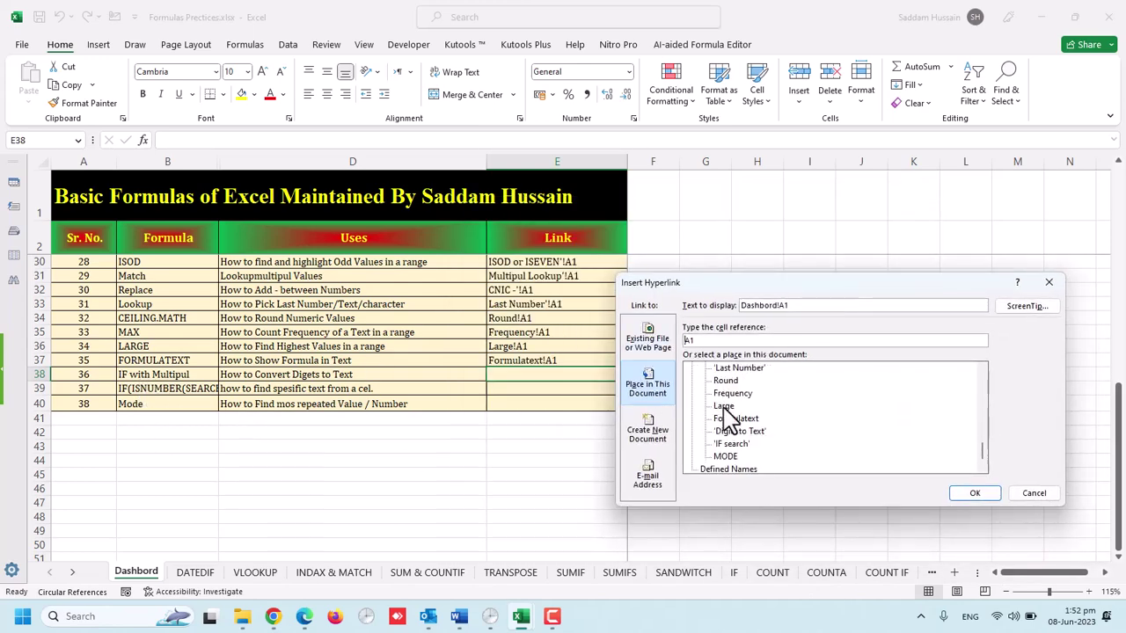
pyautogui.scroll(-1, 725, 416)
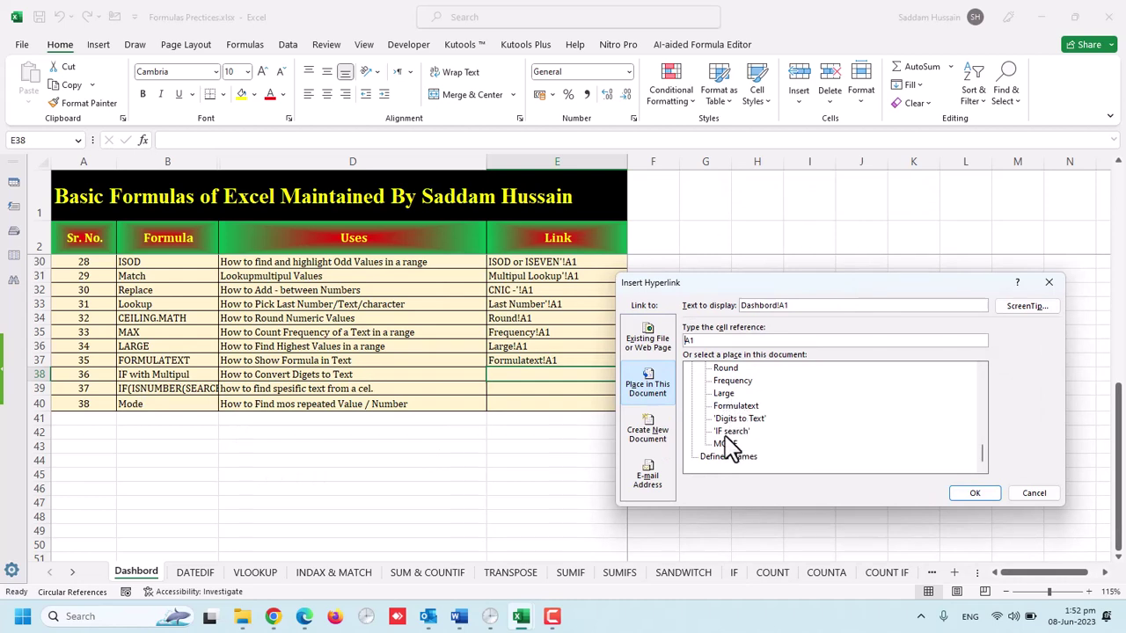
pyautogui.click(725, 436)
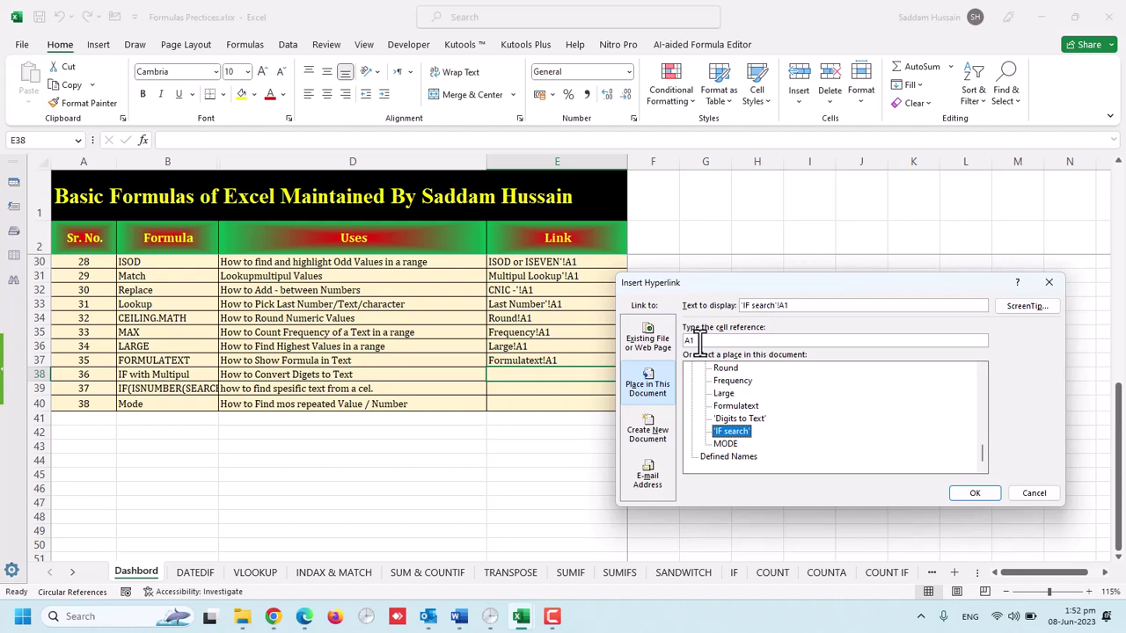
pyautogui.click(975, 493)
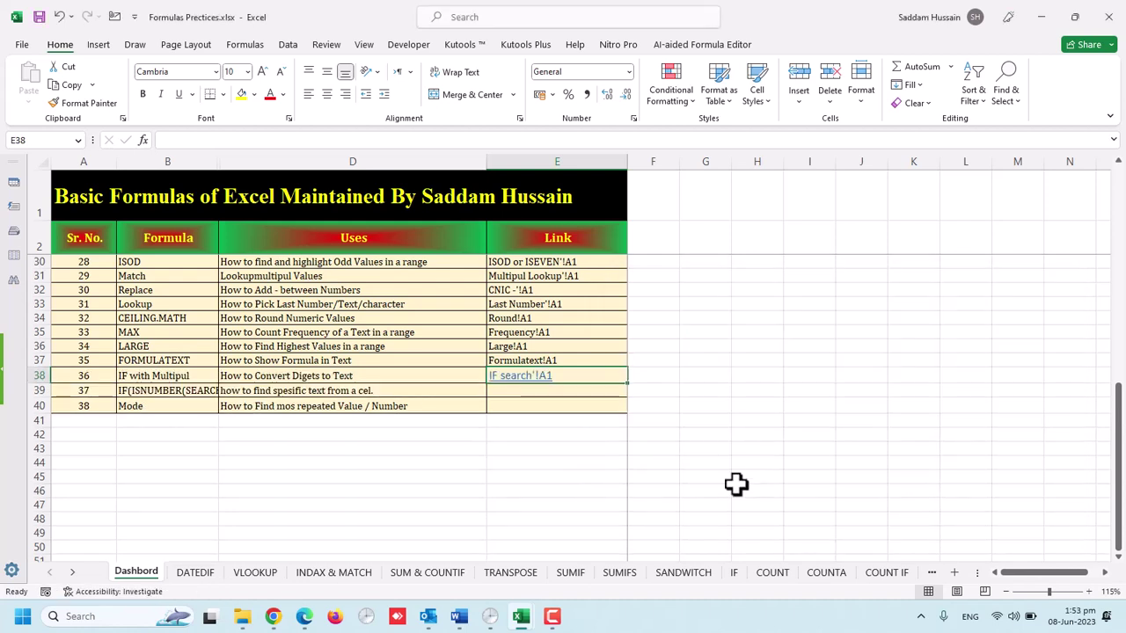
# Follow E38's link to the IF search sheet and delete the old Dashbord!D37 link in H1.
pyautogui.click(545, 434)
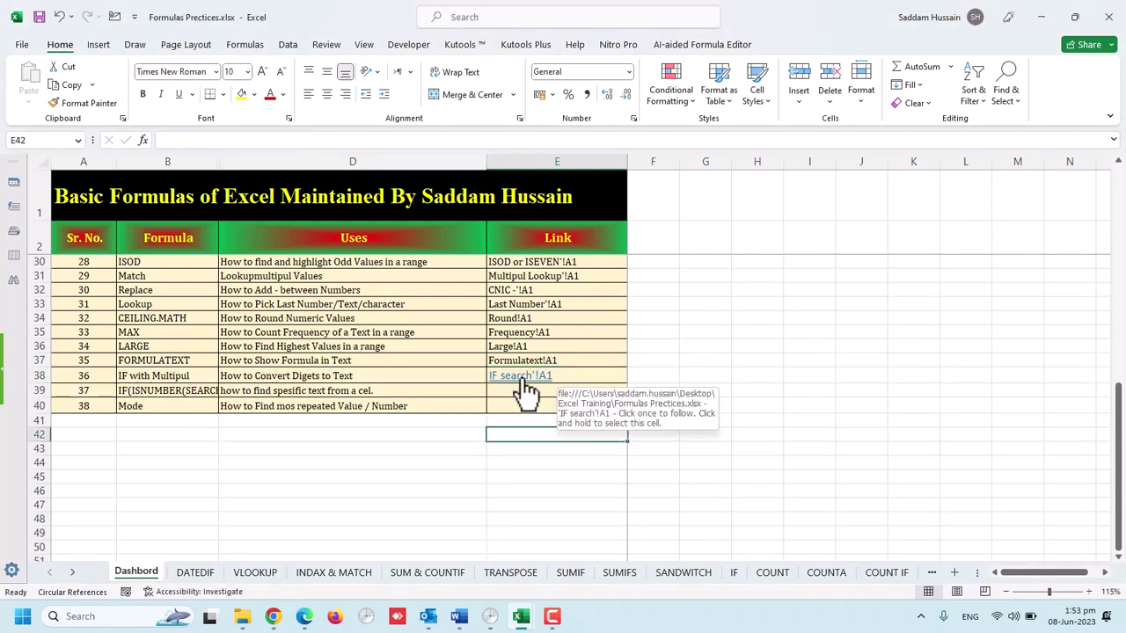
pyautogui.click(542, 378)
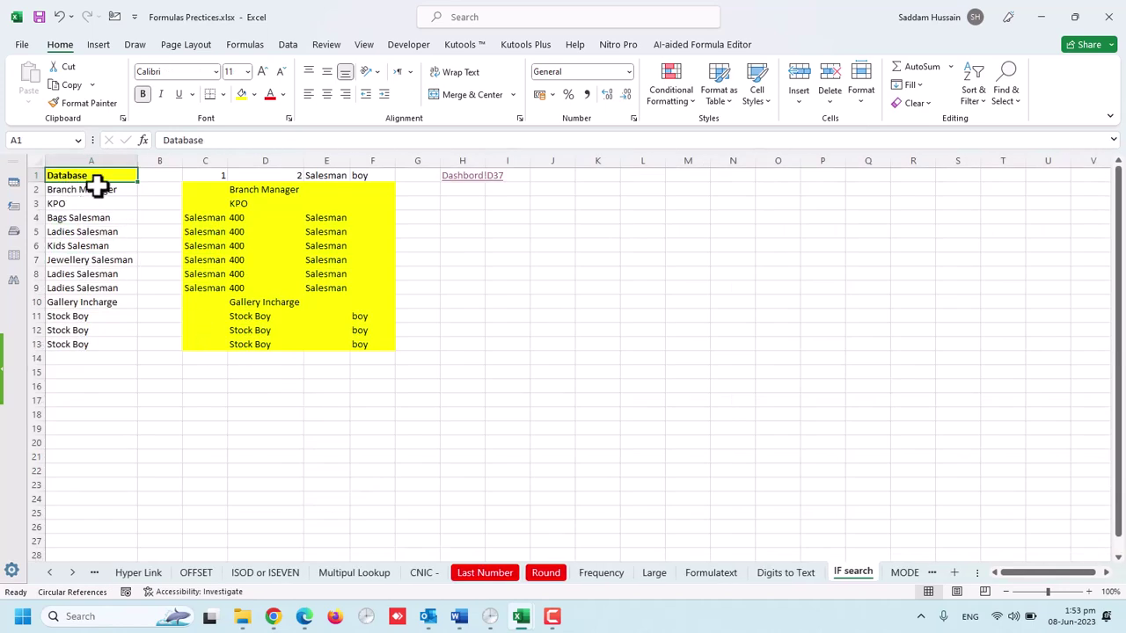
pyautogui.click(467, 203)
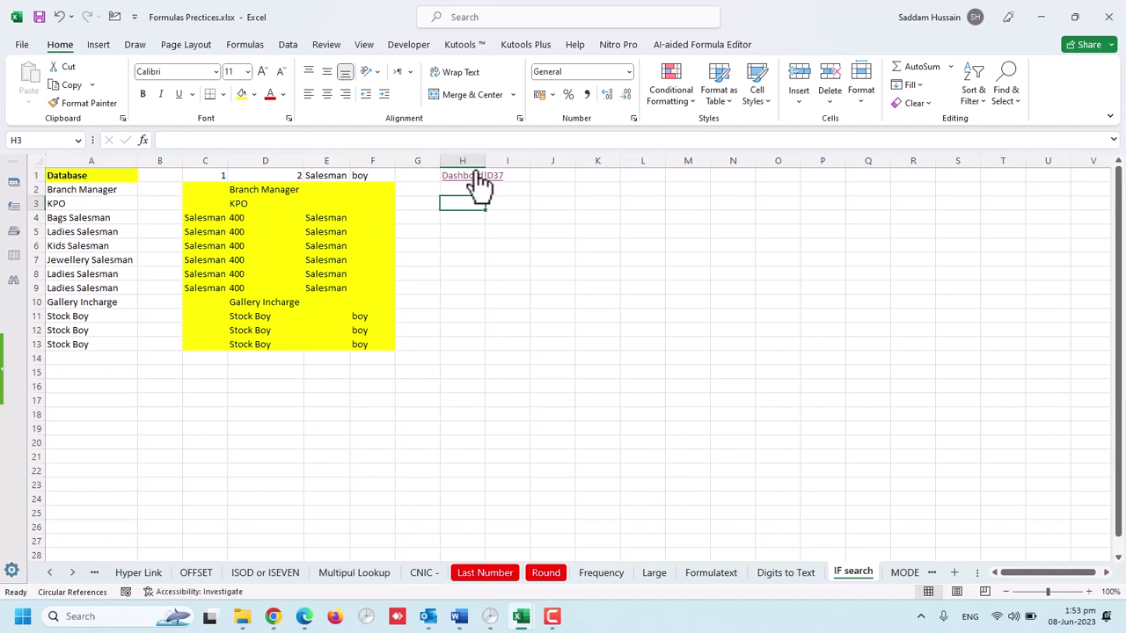
pyautogui.press('Up')
pyautogui.press('Up')
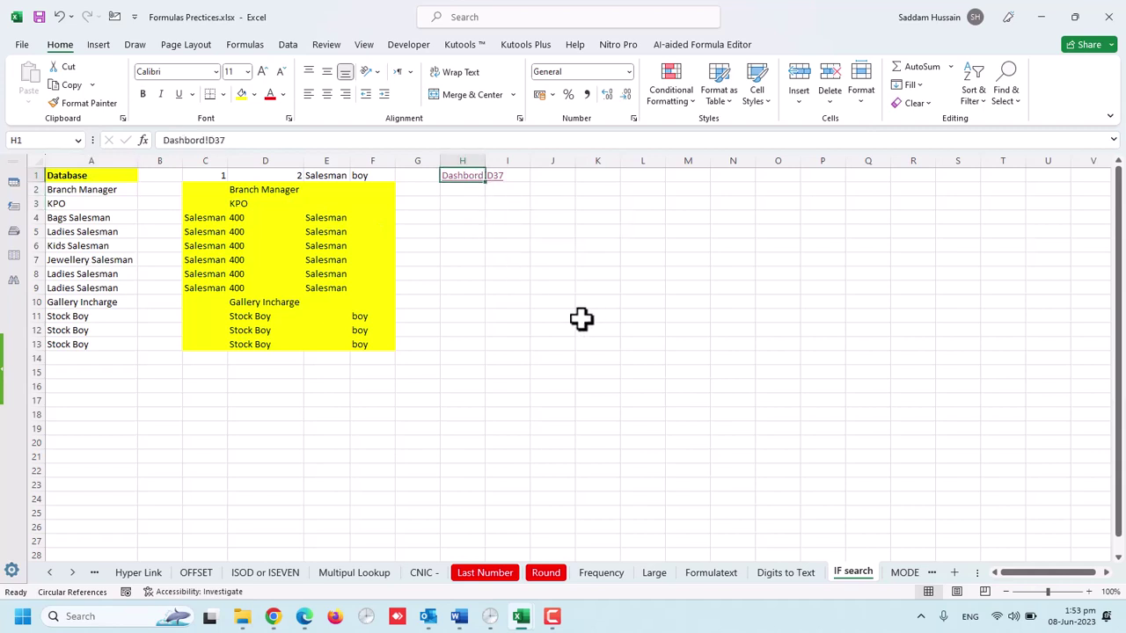
pyautogui.press('Delete')
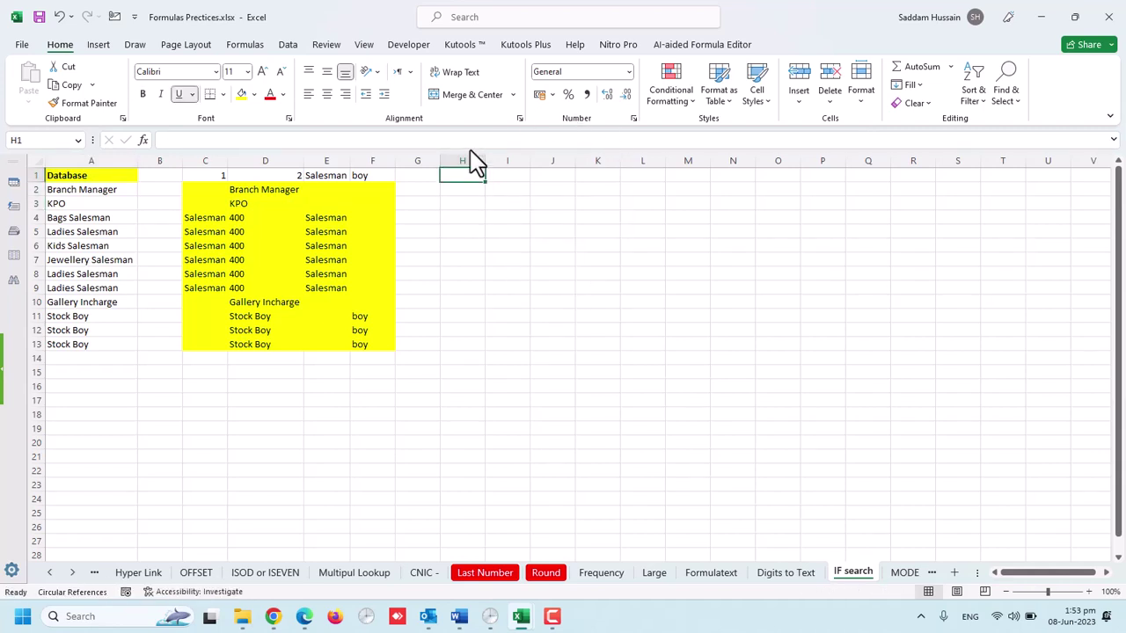
pyautogui.rightClick(460, 176)
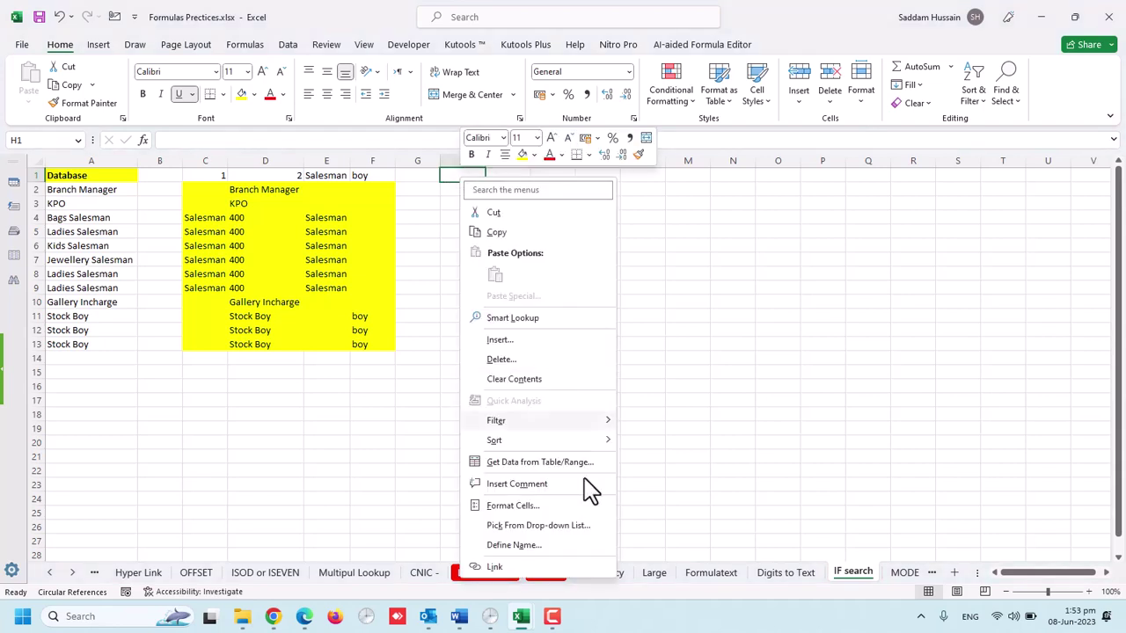
# Link H1 to Dashbord!A1 and follow it back to the dashboard.
pyautogui.click(495, 567)
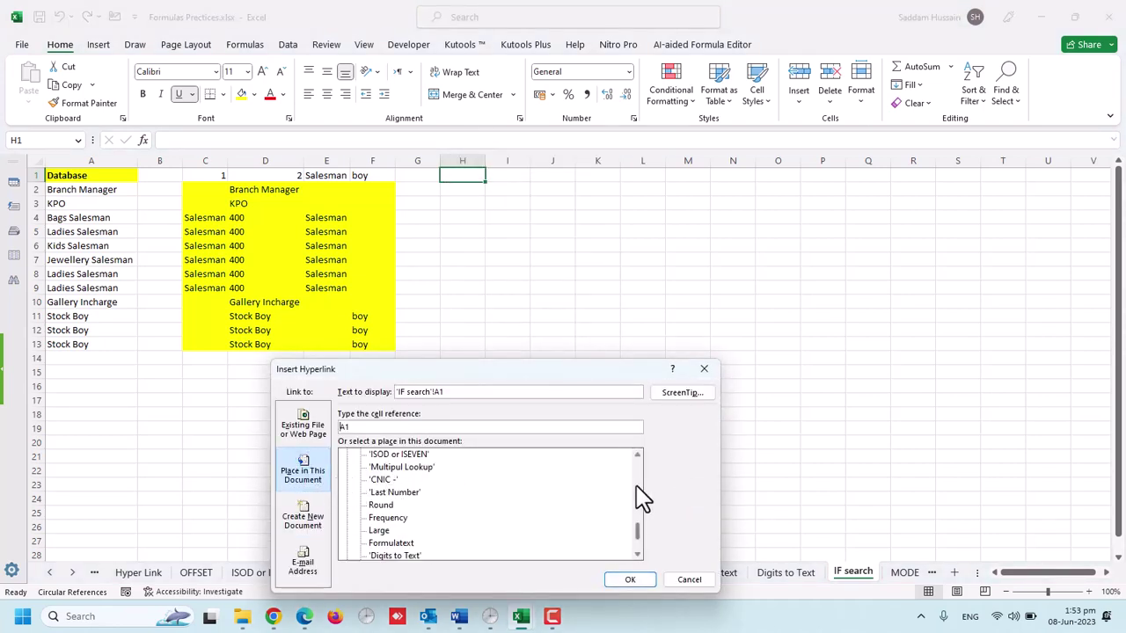
pyautogui.moveTo(645, 541); pyautogui.dragTo(635, 465)
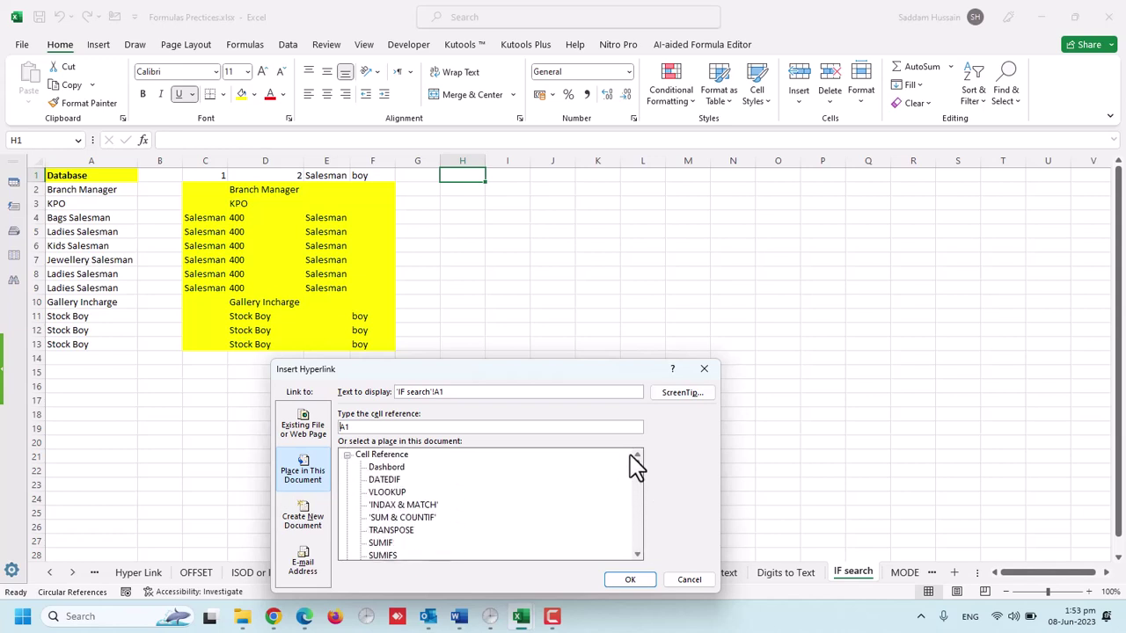
pyautogui.click(387, 467)
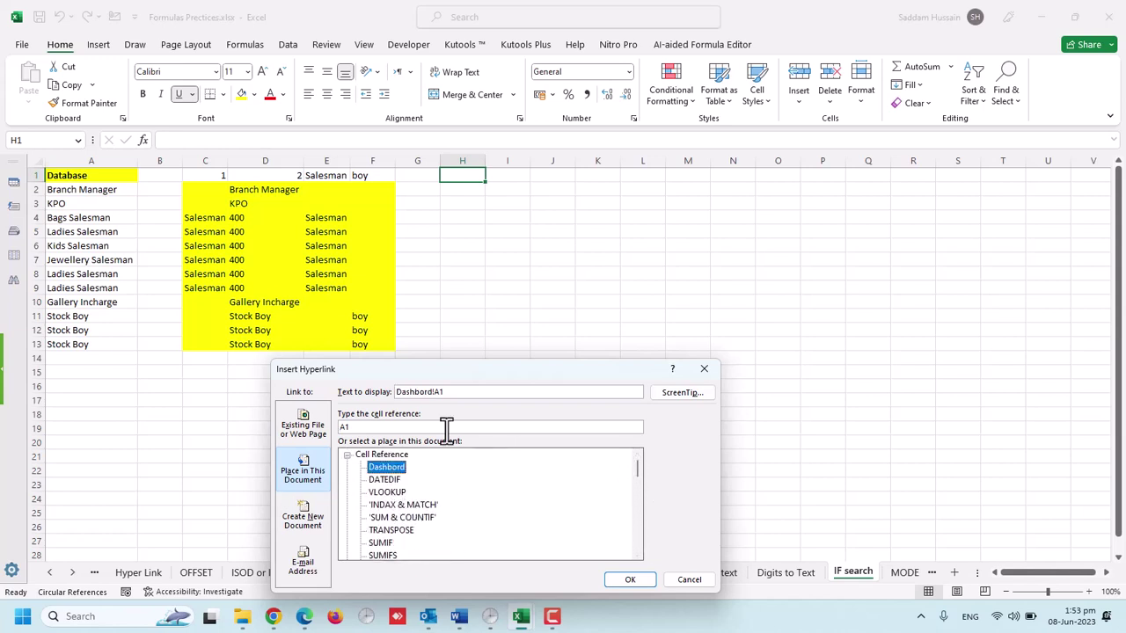
pyautogui.click(639, 580)
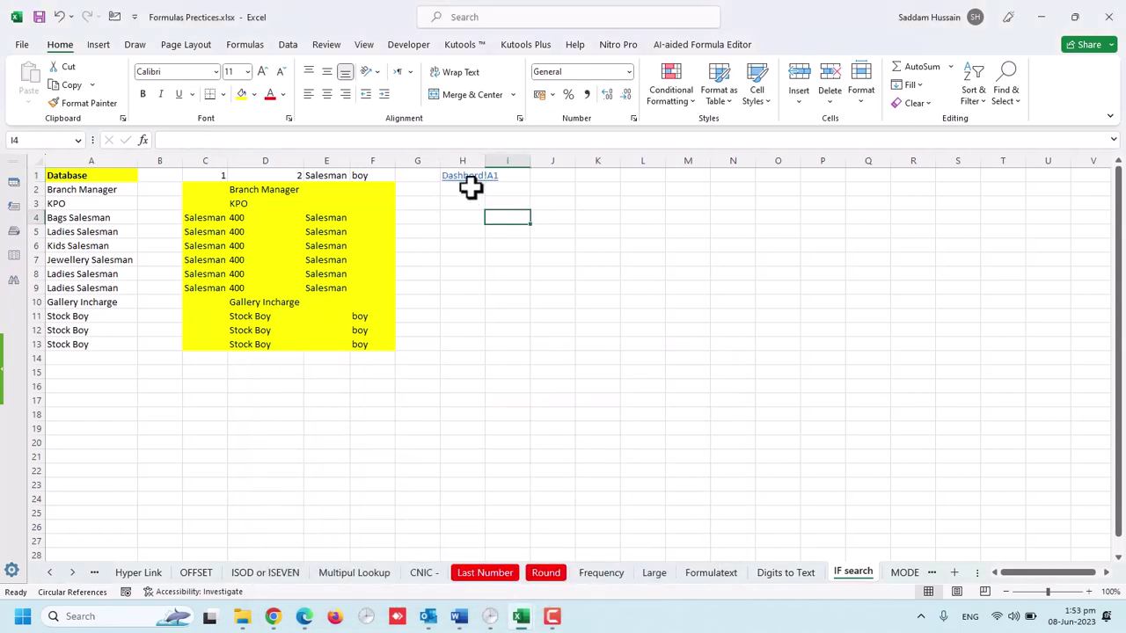
pyautogui.click(466, 176)
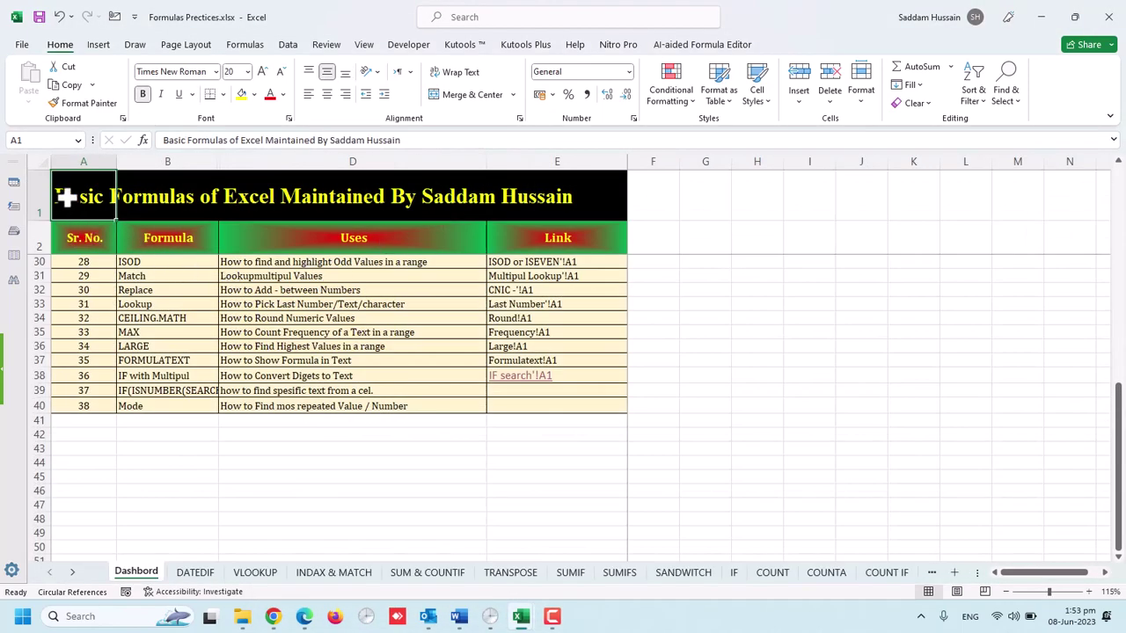
# Retarget H1's link to Dashbord!A38, then test the H1 and E38 links in both directions.
pyautogui.click(35, 389)
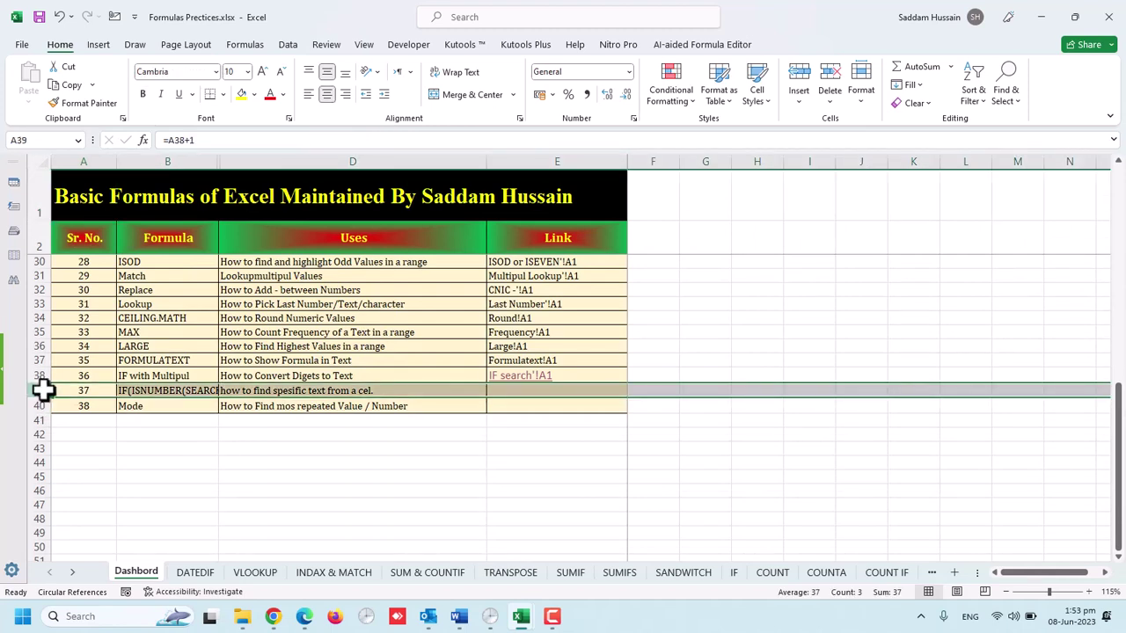
pyautogui.click(36, 375)
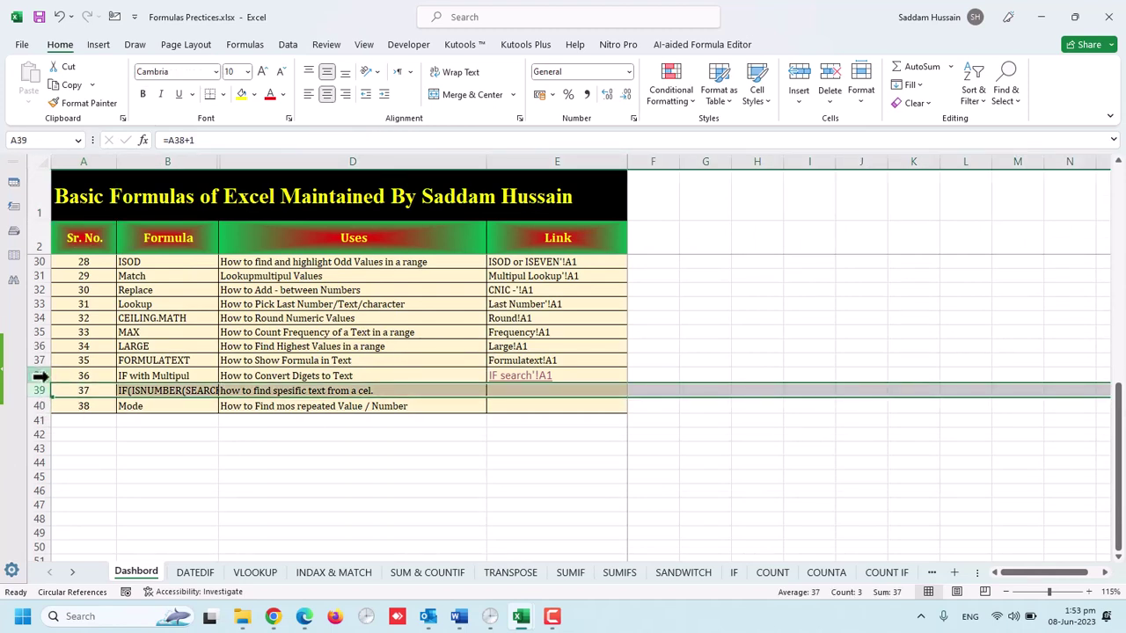
pyautogui.click(519, 379)
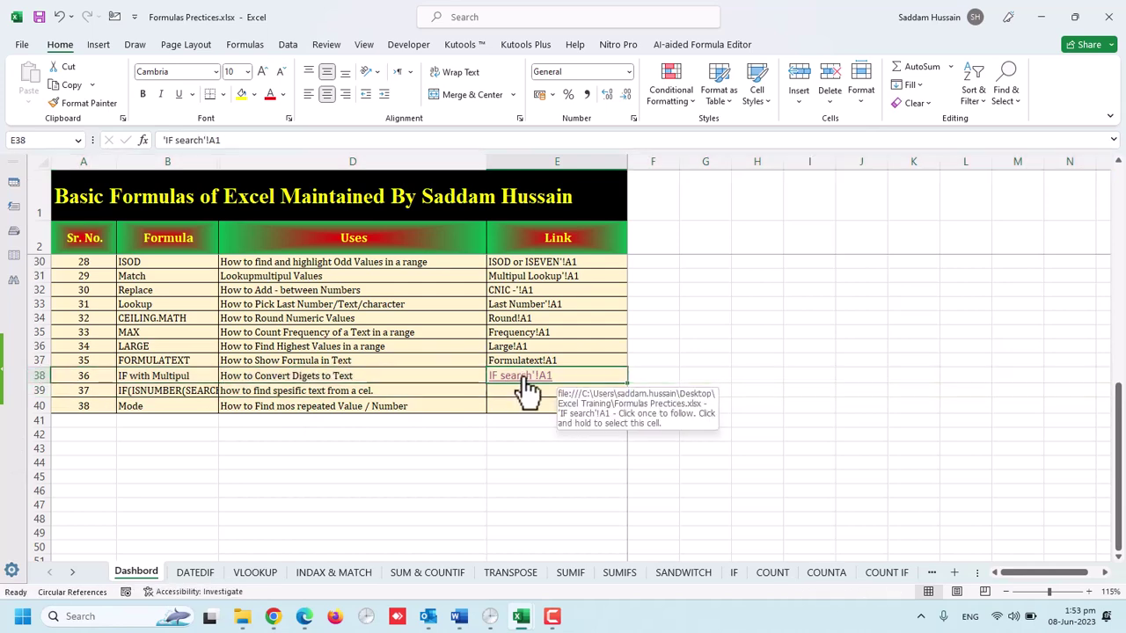
pyautogui.rightClick(461, 192)
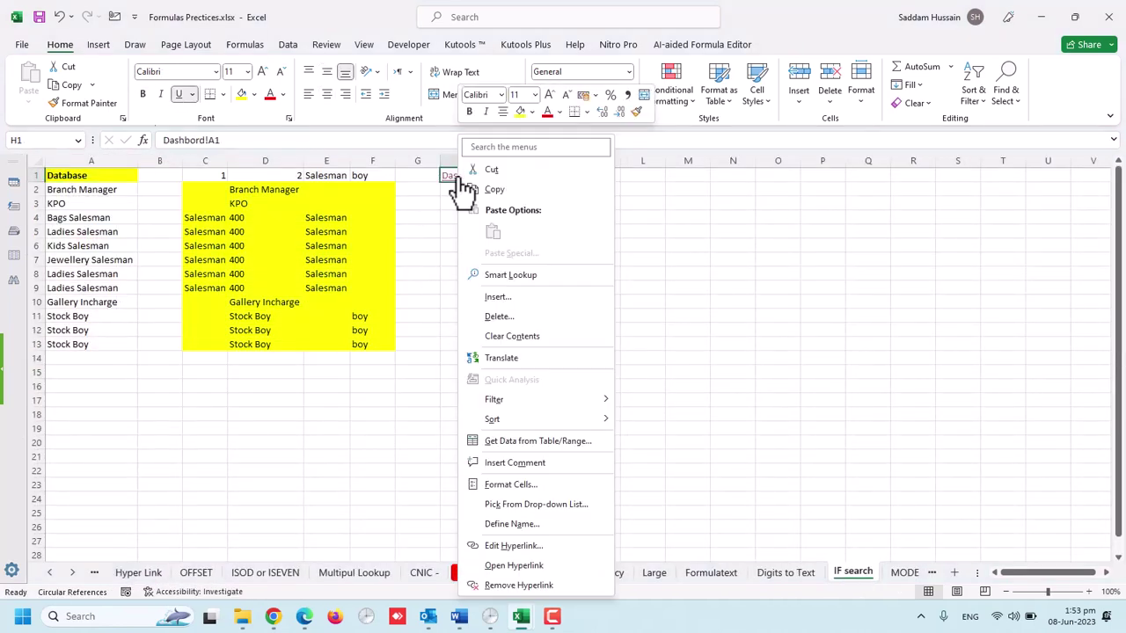
pyautogui.click(514, 546)
pyautogui.write('A38')
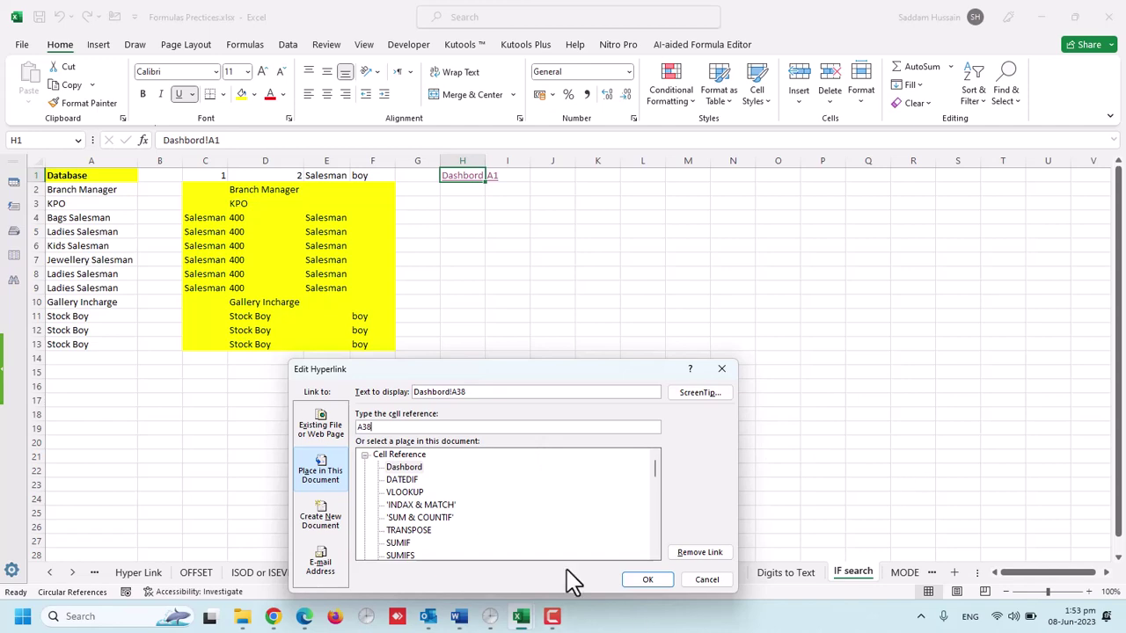
pyautogui.click(658, 582)
pyautogui.click(463, 218)
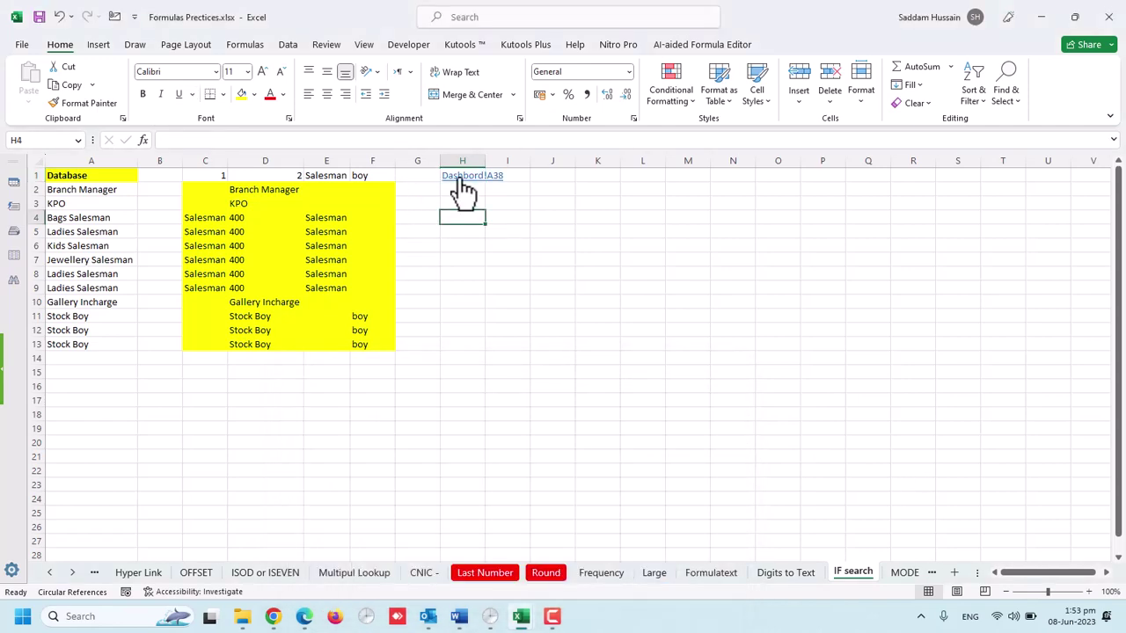
pyautogui.click(458, 177)
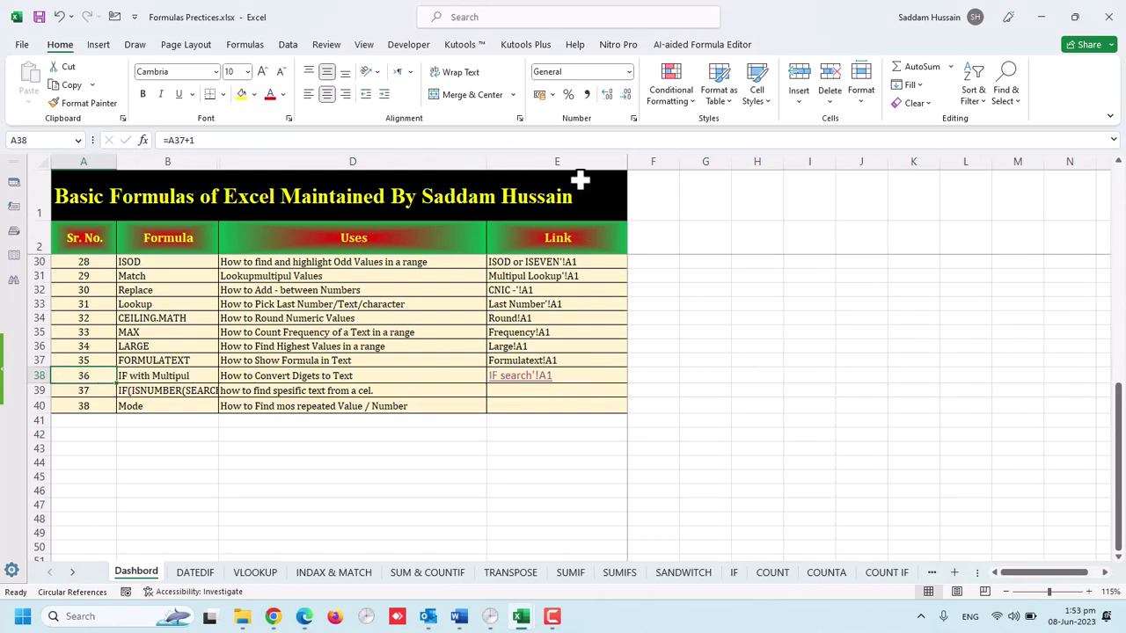
pyautogui.click(541, 378)
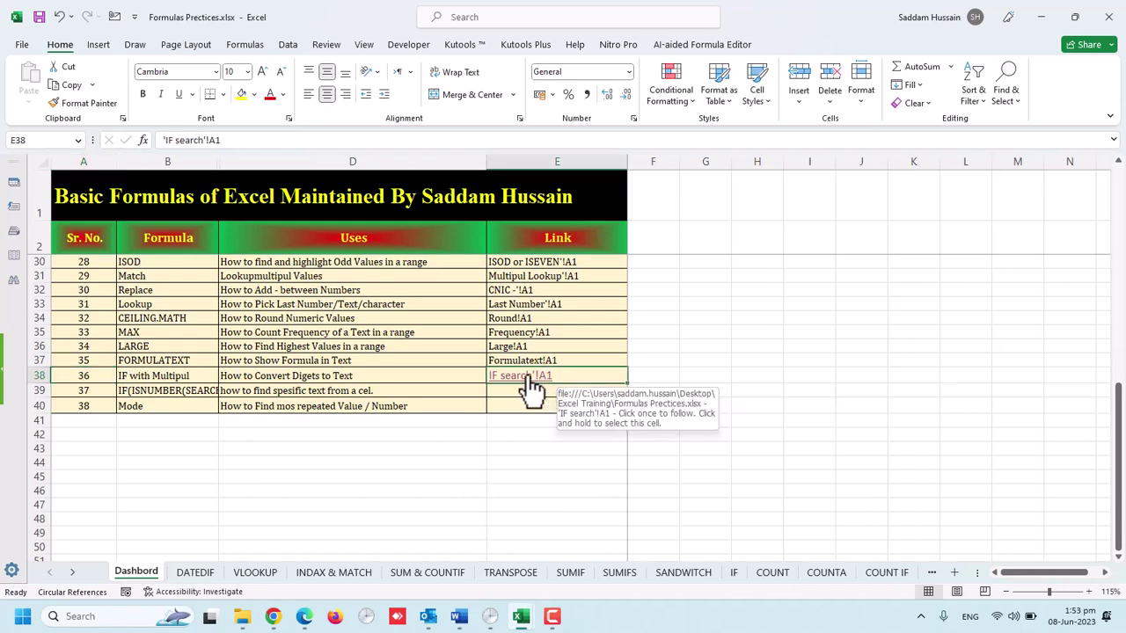
# Change H1's link target to Dashbord!E38 and follow it back to the Link cell.
pyautogui.rightClick(476, 180)
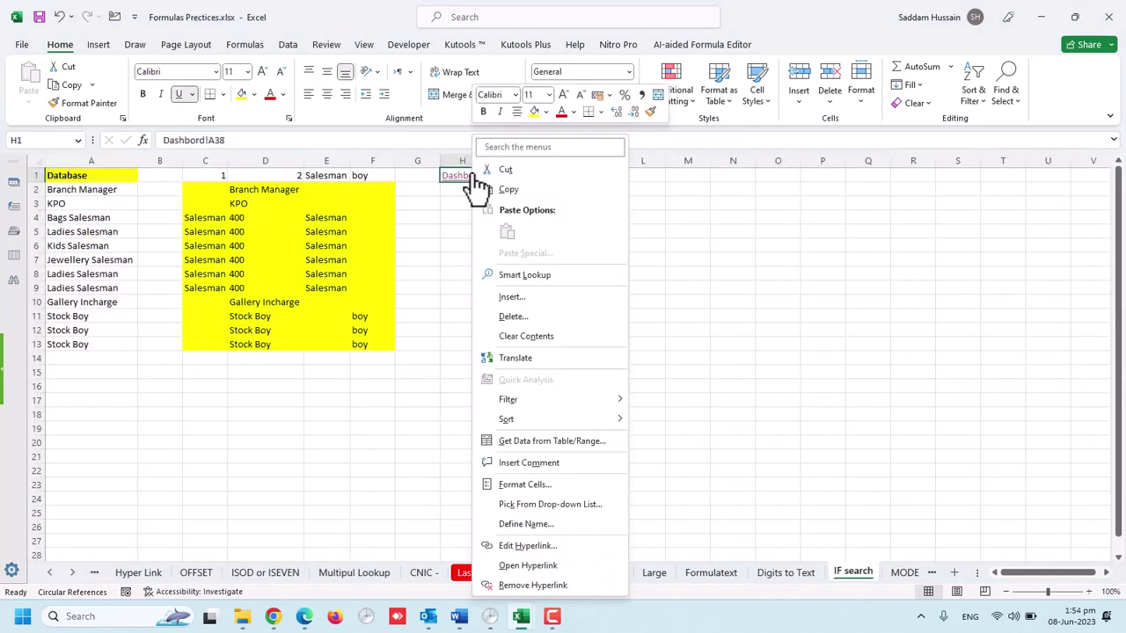
pyautogui.click(528, 546)
pyautogui.write('E38')
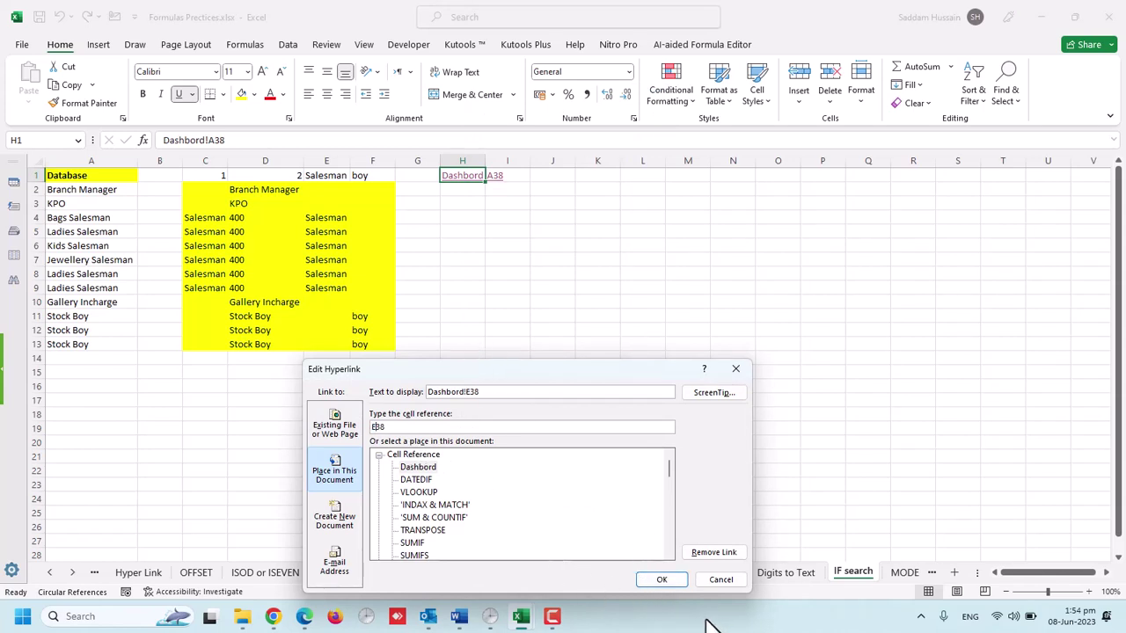
pyautogui.click(664, 582)
pyautogui.click(456, 272)
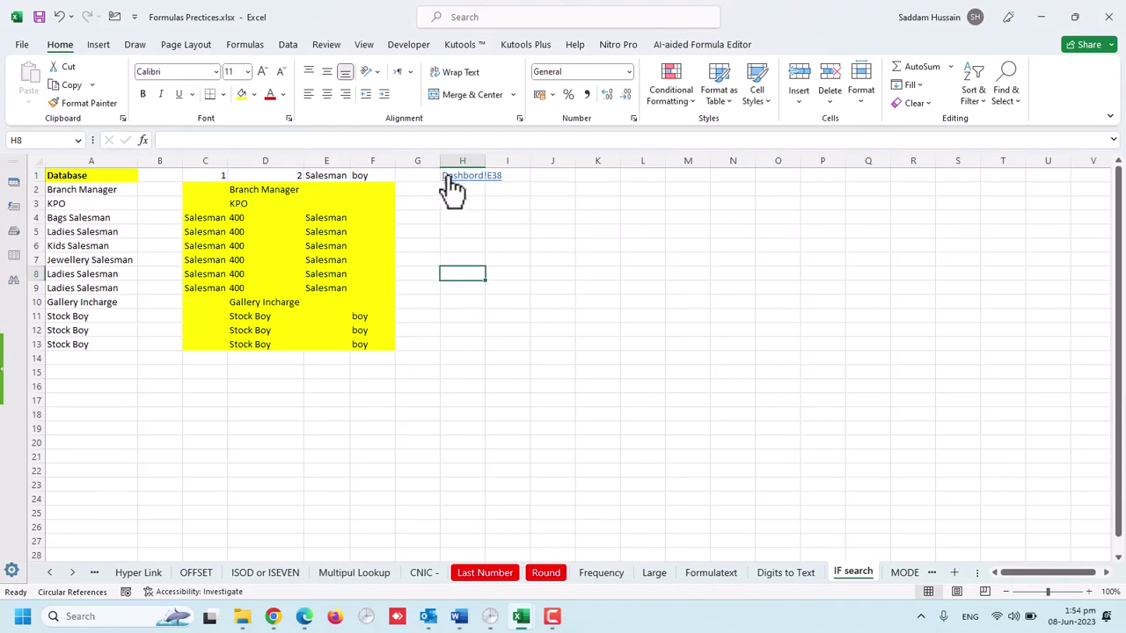
pyautogui.click(449, 177)
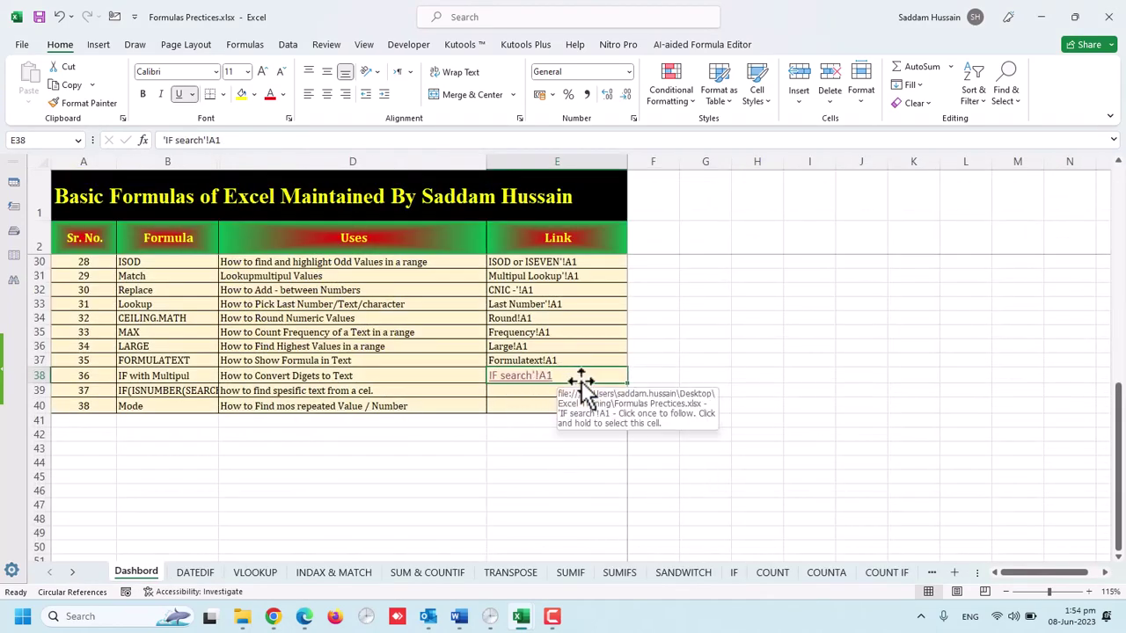
pyautogui.click(517, 405)
# Hyperlink cell E40 to MODE!A1 and click it to test.
pyautogui.rightClick(517, 404)
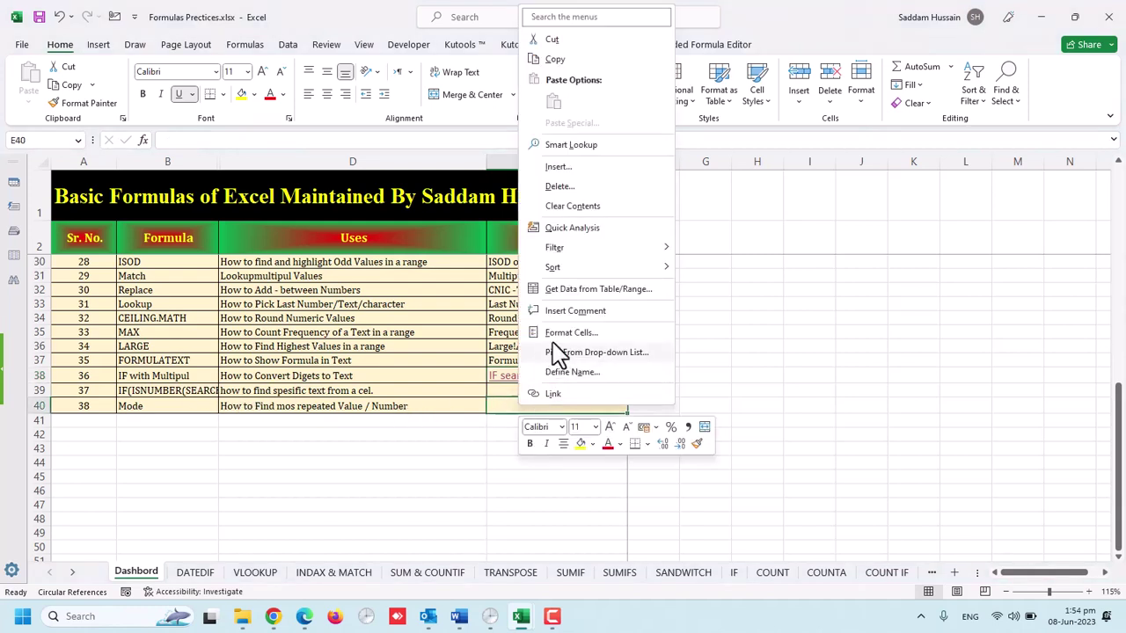
pyautogui.click(561, 394)
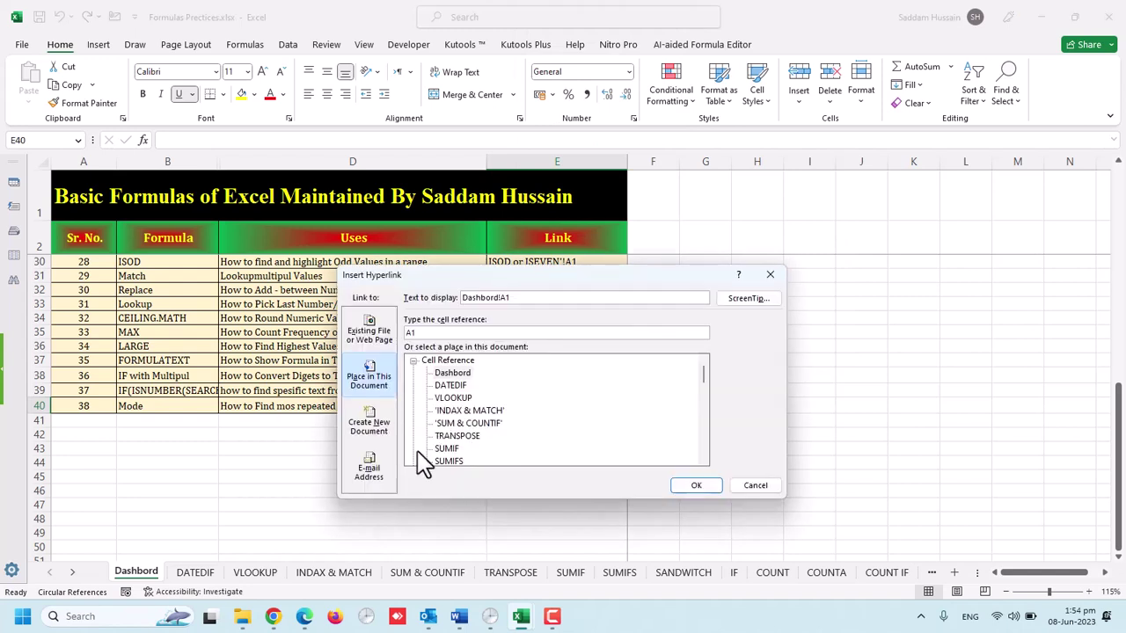
pyautogui.scroll(-3, 422, 466)
pyautogui.scroll(-3, 452, 452)
pyautogui.scroll(-3, 452, 452)
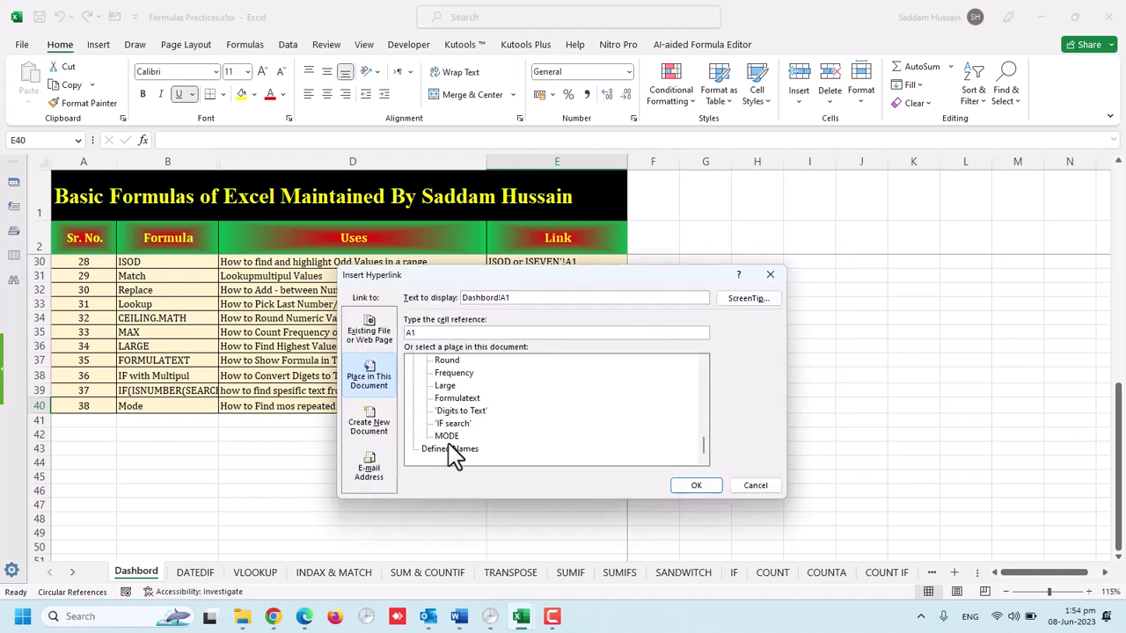
pyautogui.click(447, 436)
pyautogui.click(695, 485)
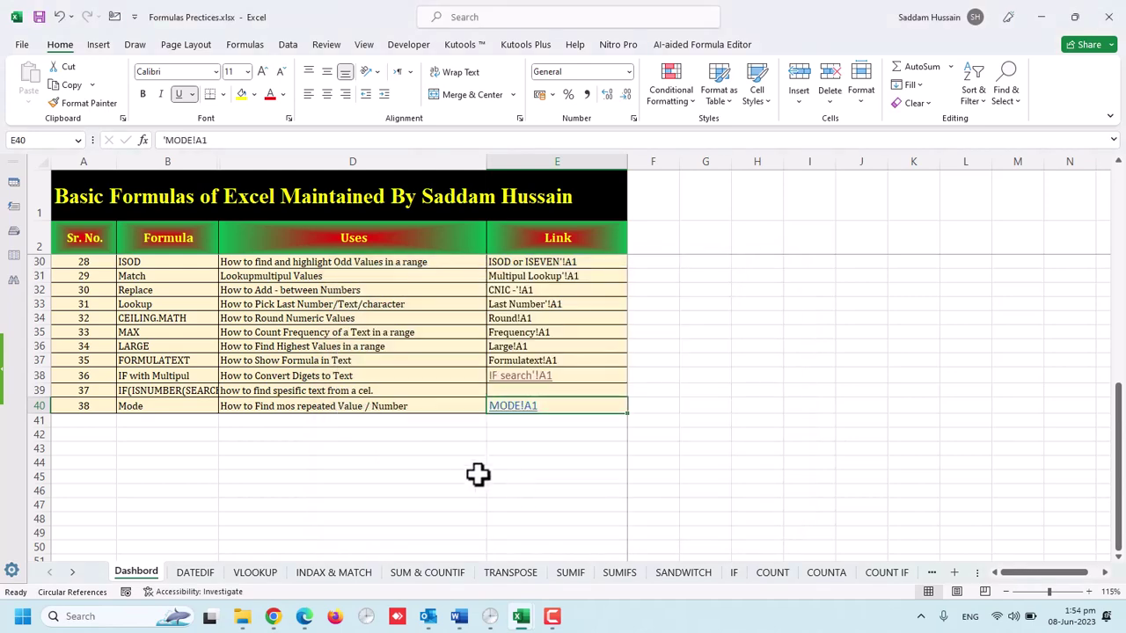
pyautogui.click(521, 447)
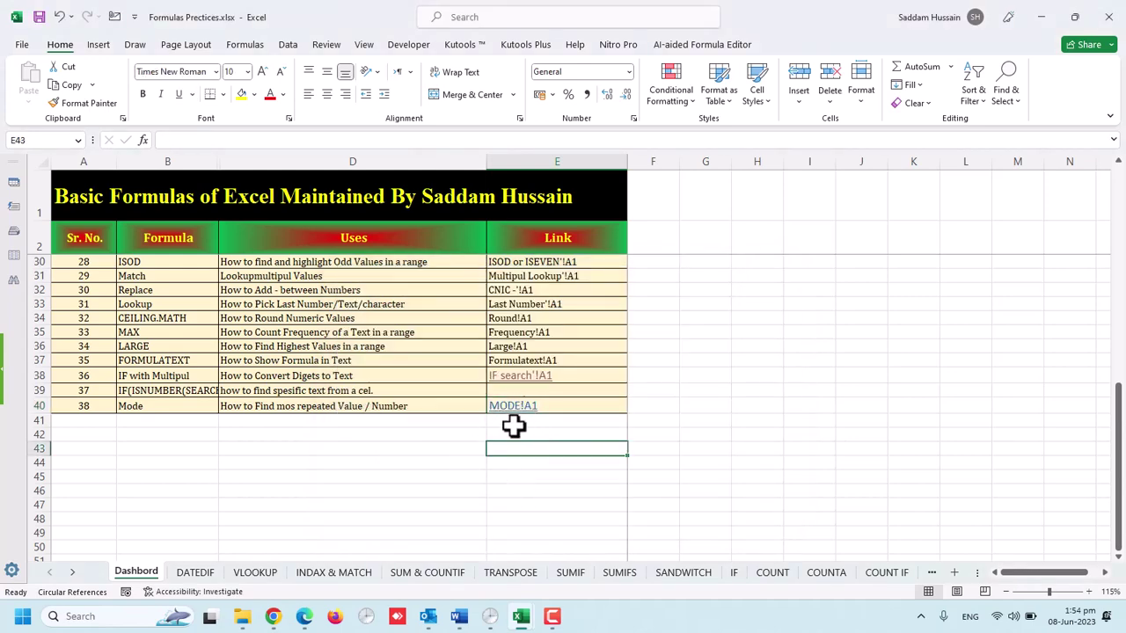
pyautogui.click(518, 407)
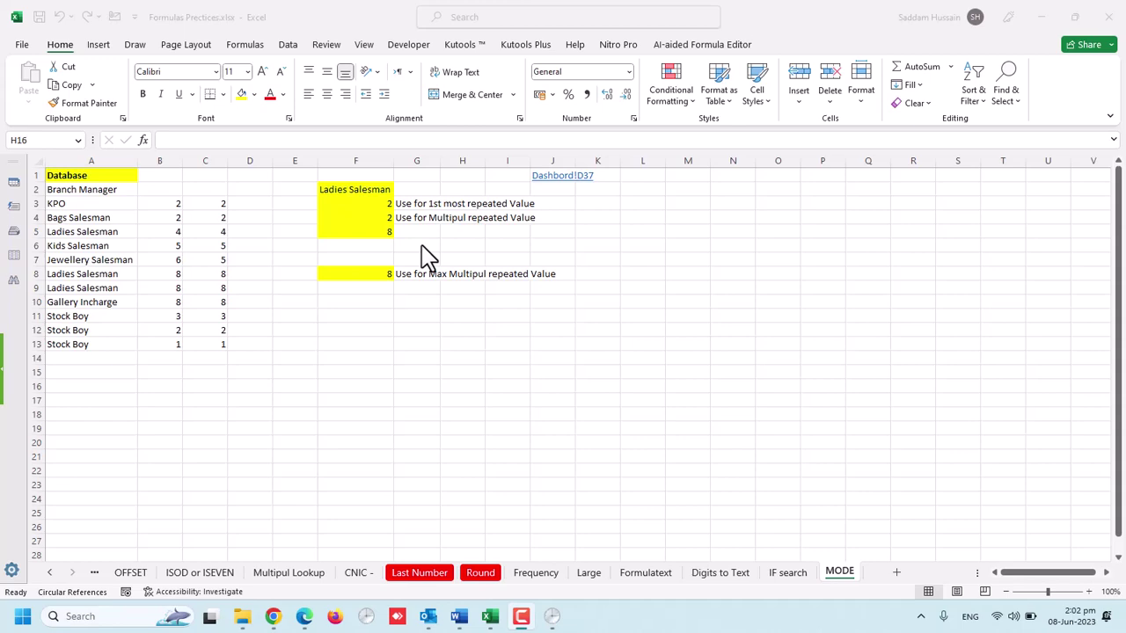
# Return to the dashboard via the MODE sheet's link, then start a new workbook with Ctrl+N.
pyautogui.click(554, 180)
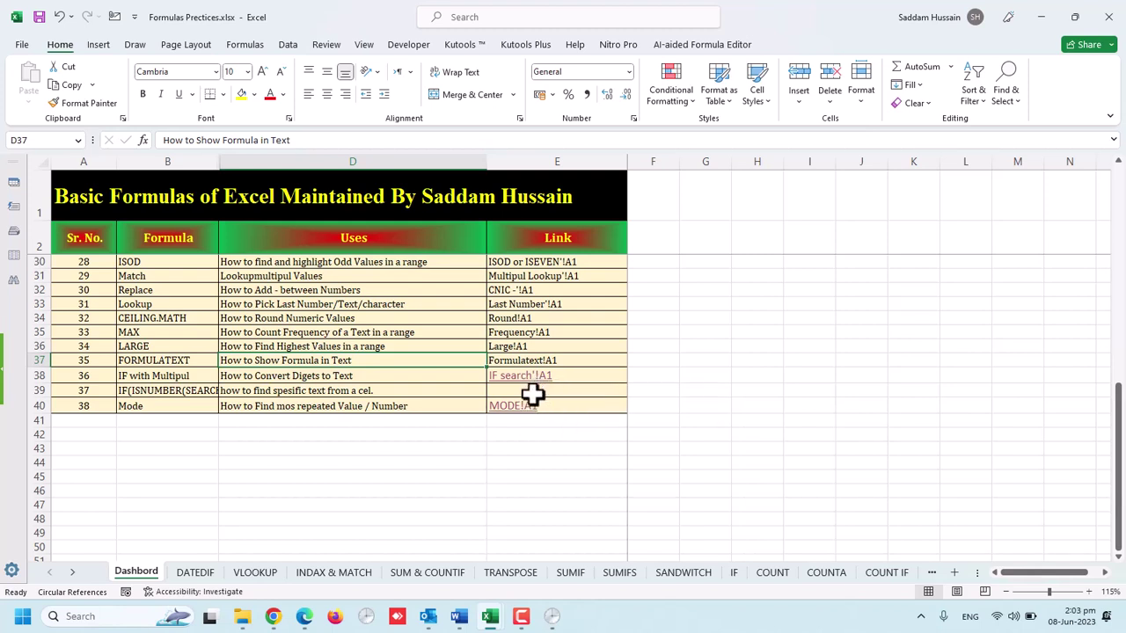
pyautogui.click(524, 394)
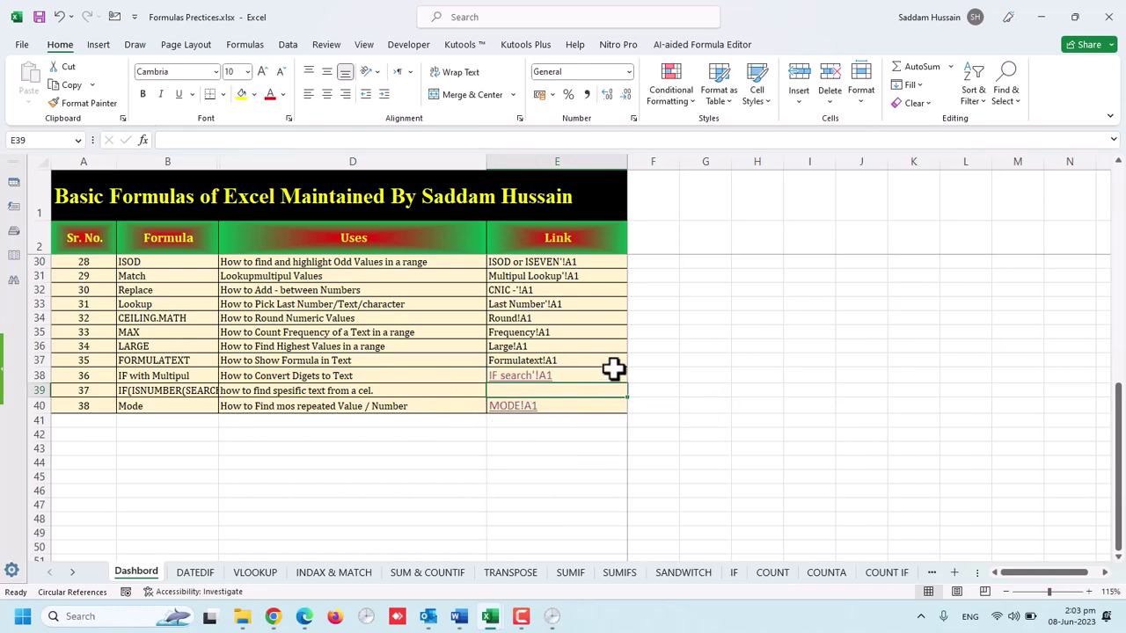
pyautogui.hotkey('ctrl', 'n')
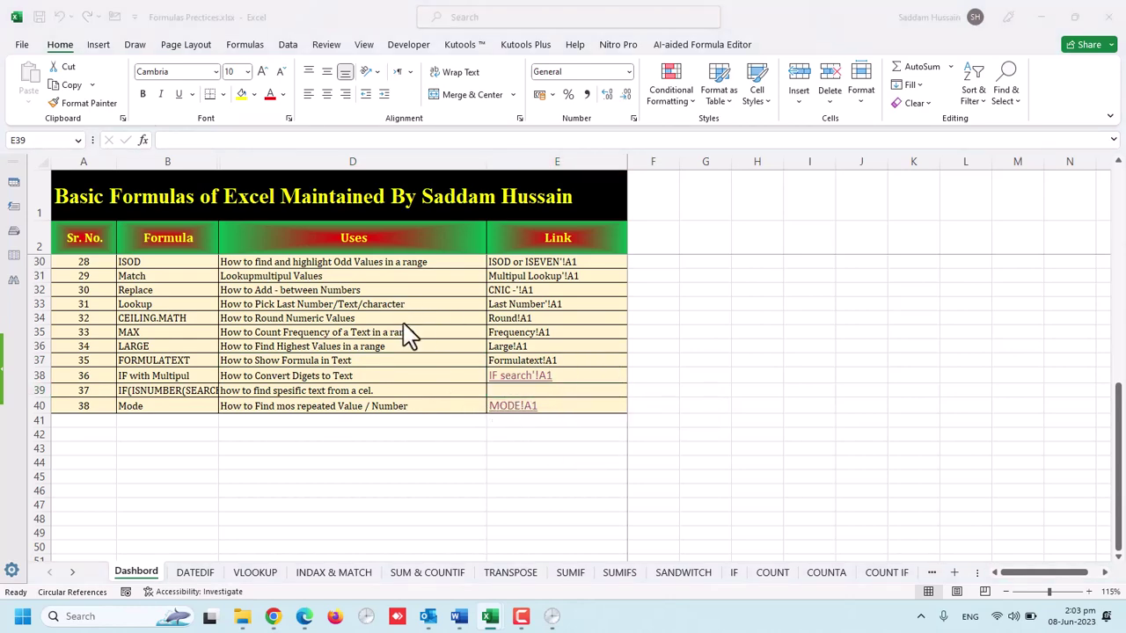
# Pick the Rectangle from the Shapes gallery on the new workbook's Sheet1.
pyautogui.click(605, 483)
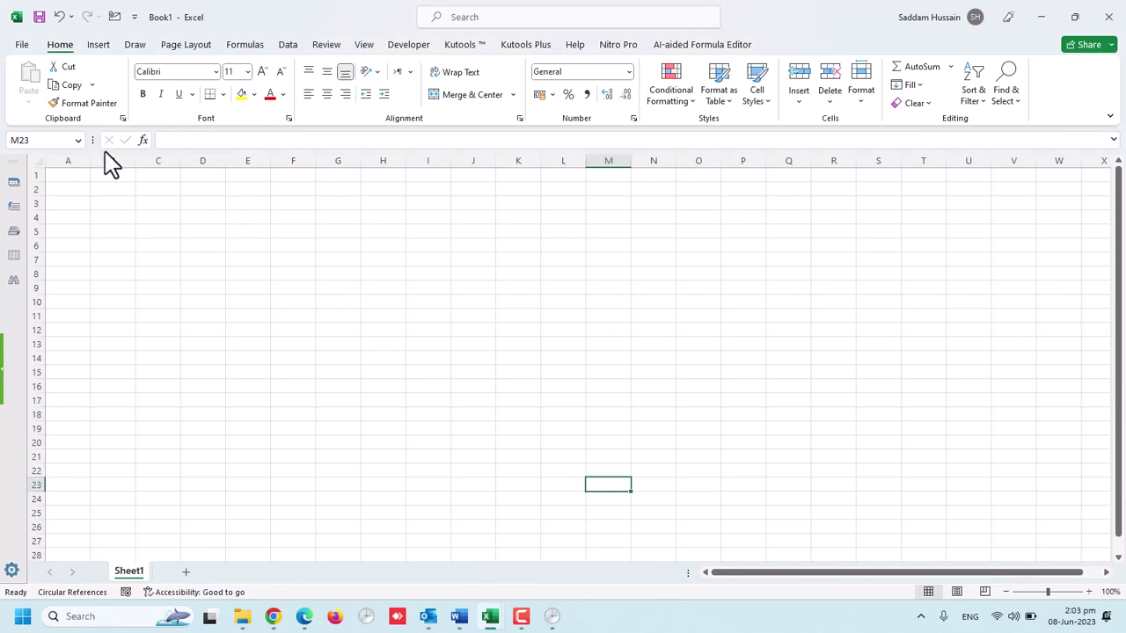
pyautogui.click(113, 213)
pyautogui.click(99, 46)
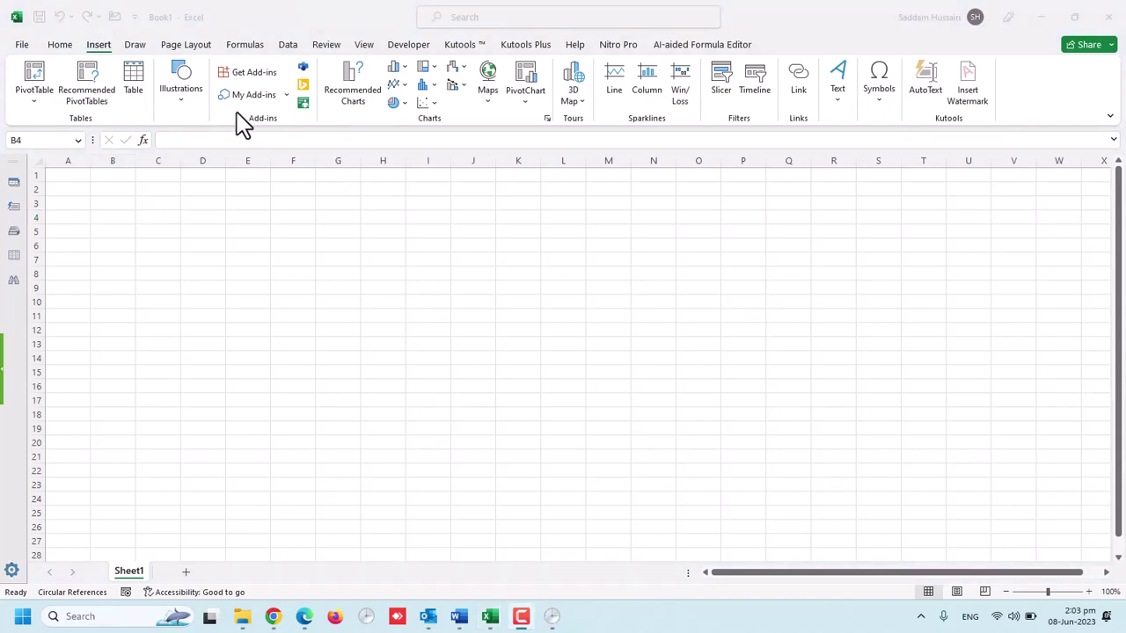
pyautogui.click(184, 109)
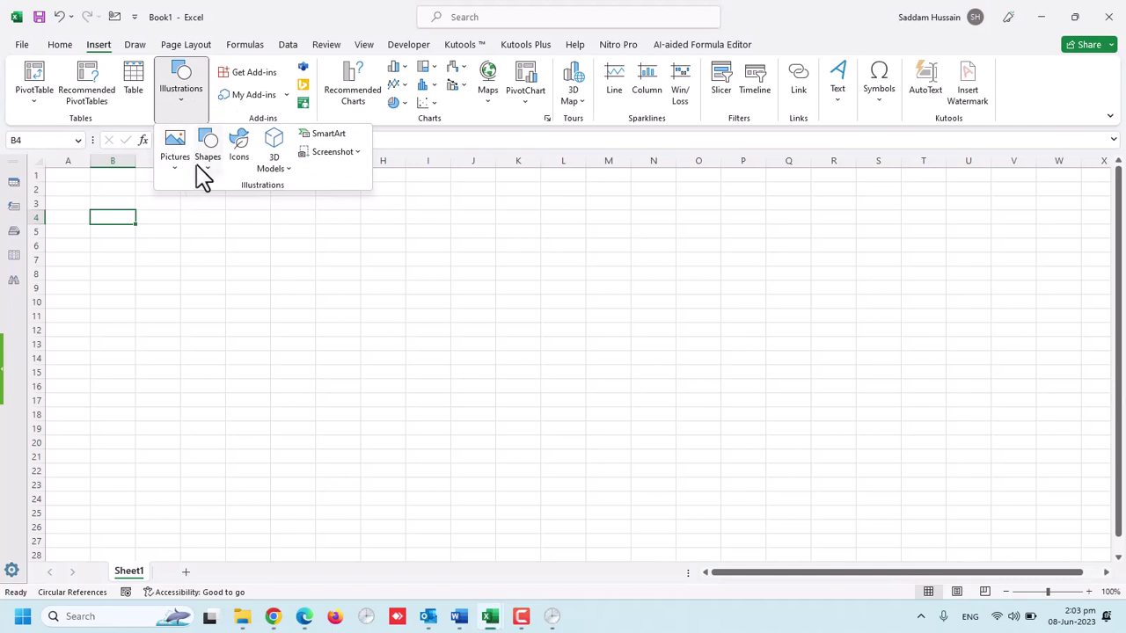
pyautogui.click(209, 163)
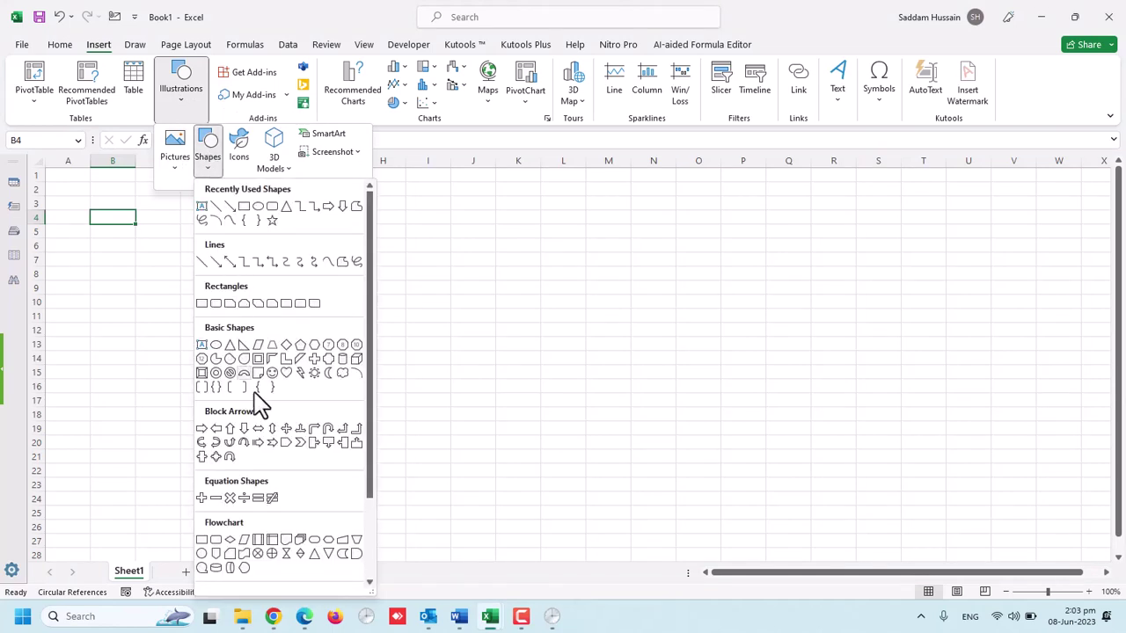
pyautogui.click(315, 308)
# Draw the rectangle across I10:L14 and centre its 'PDF' label, enlarged to 28 pt.
pyautogui.moveTo(400, 304); pyautogui.dragTo(542, 356)
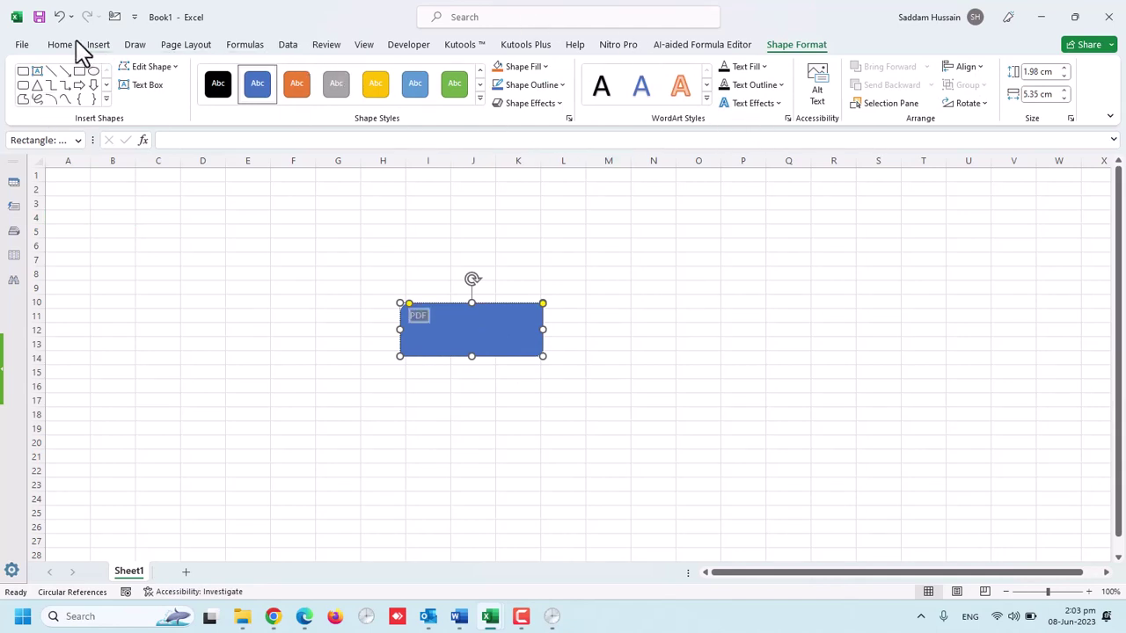
pyautogui.click(61, 44)
pyautogui.click(327, 72)
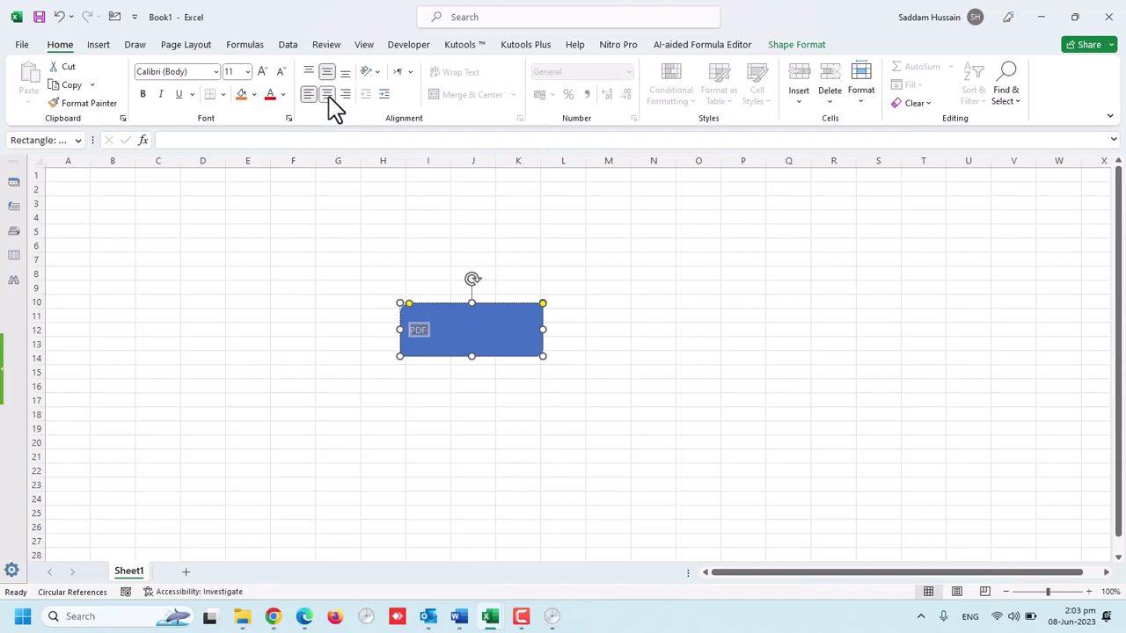
pyautogui.click(327, 94)
pyautogui.click(261, 71)
pyautogui.click(261, 71)
pyautogui.click(261, 71)
pyautogui.click(262, 71)
pyautogui.click(261, 71)
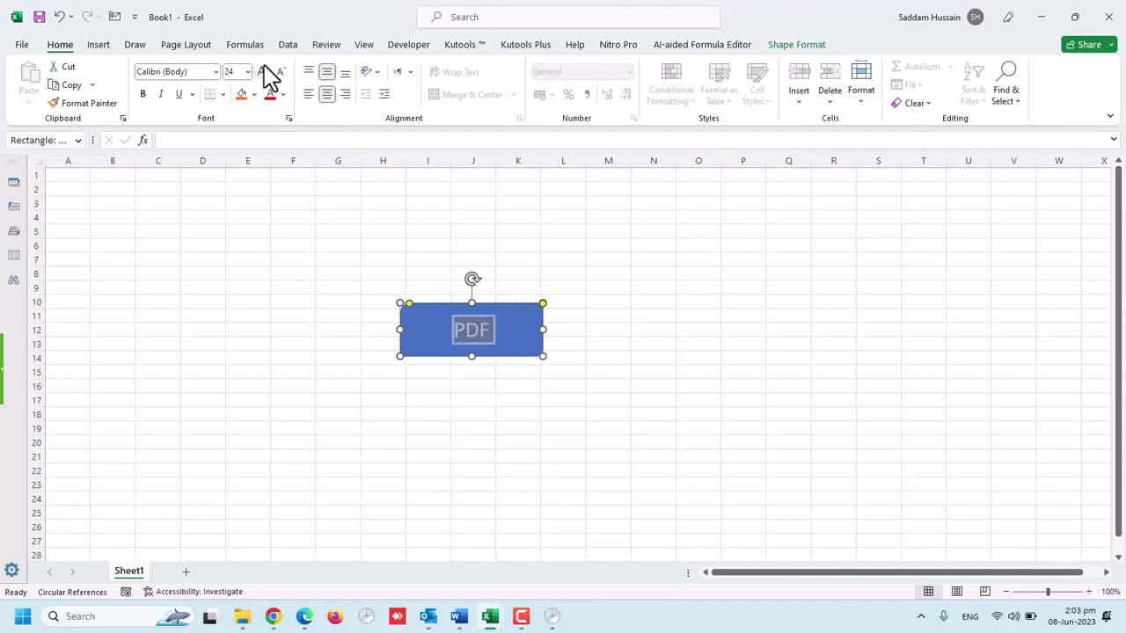
pyautogui.click(261, 71)
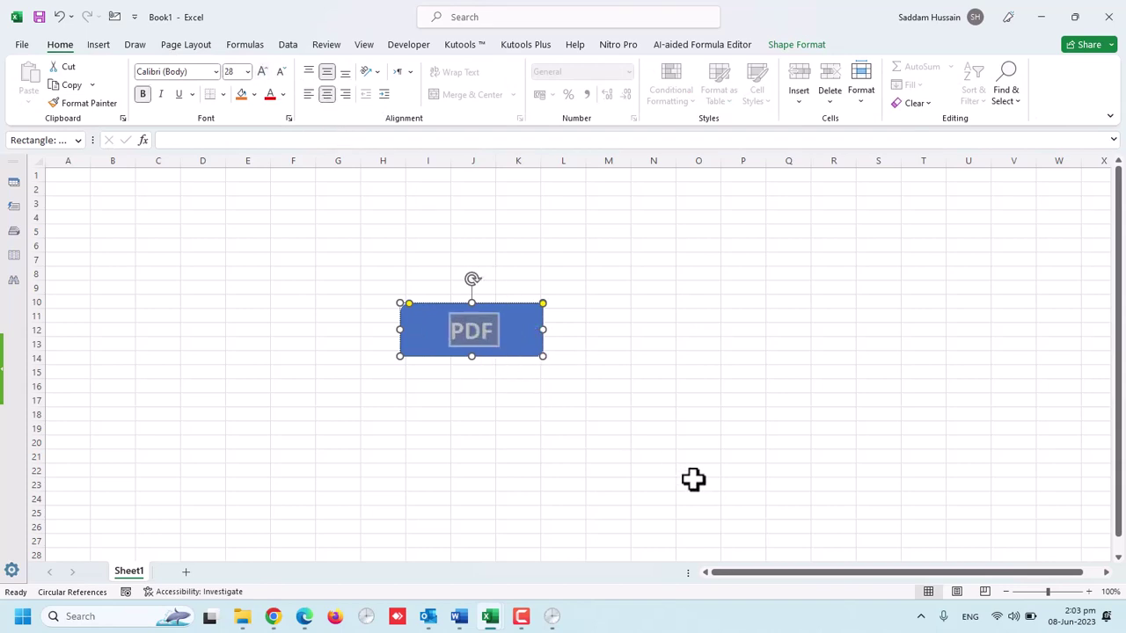
pyautogui.click(610, 410)
# Open Insert Hyperlink for the PDF shape and choose linking to an existing file.
pyautogui.rightClick(498, 332)
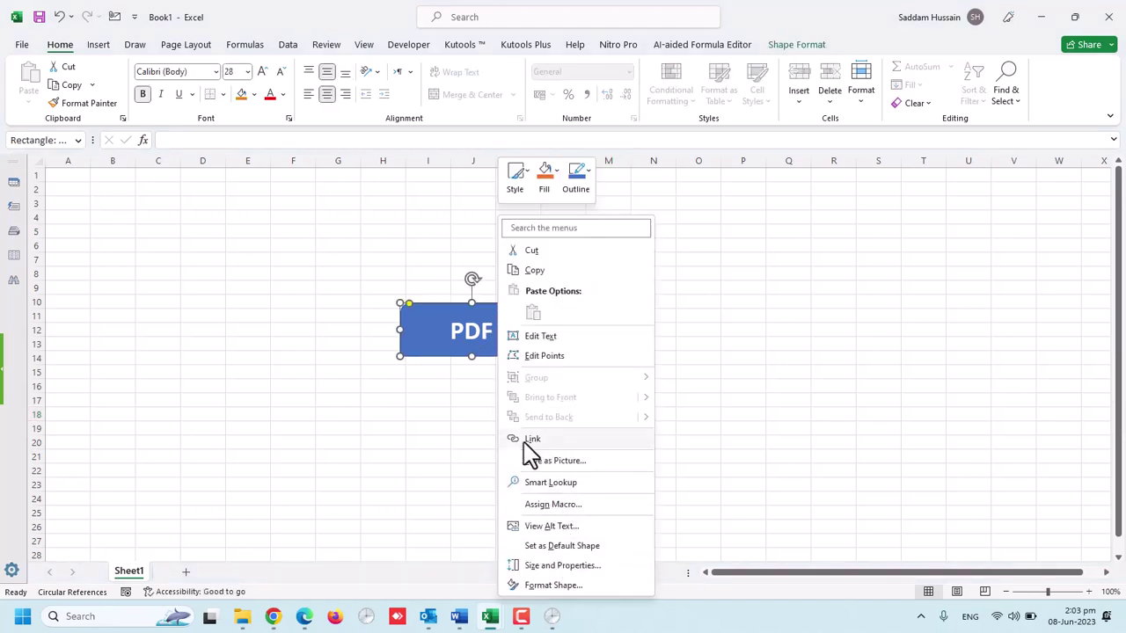
pyautogui.click(532, 439)
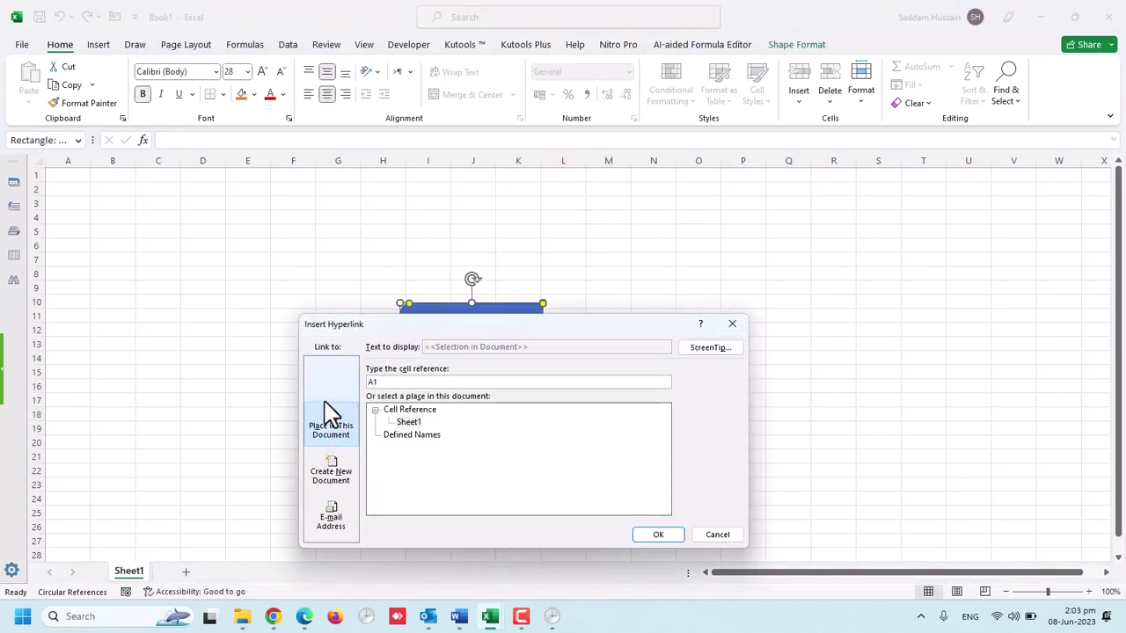
pyautogui.click(339, 393)
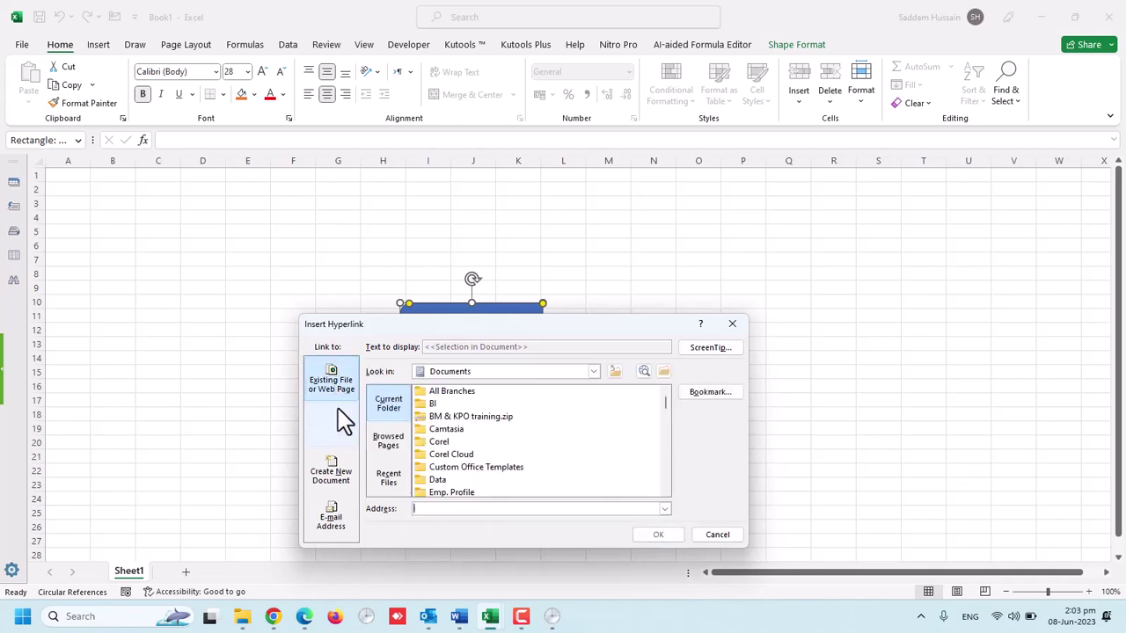
pyautogui.click(344, 423)
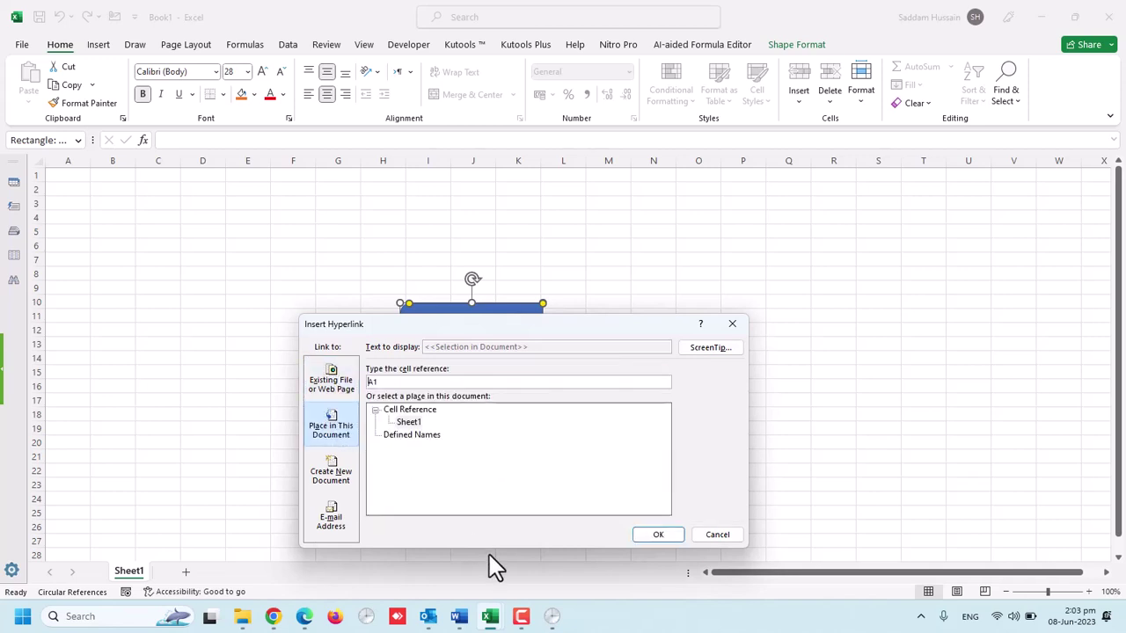
pyautogui.click(342, 398)
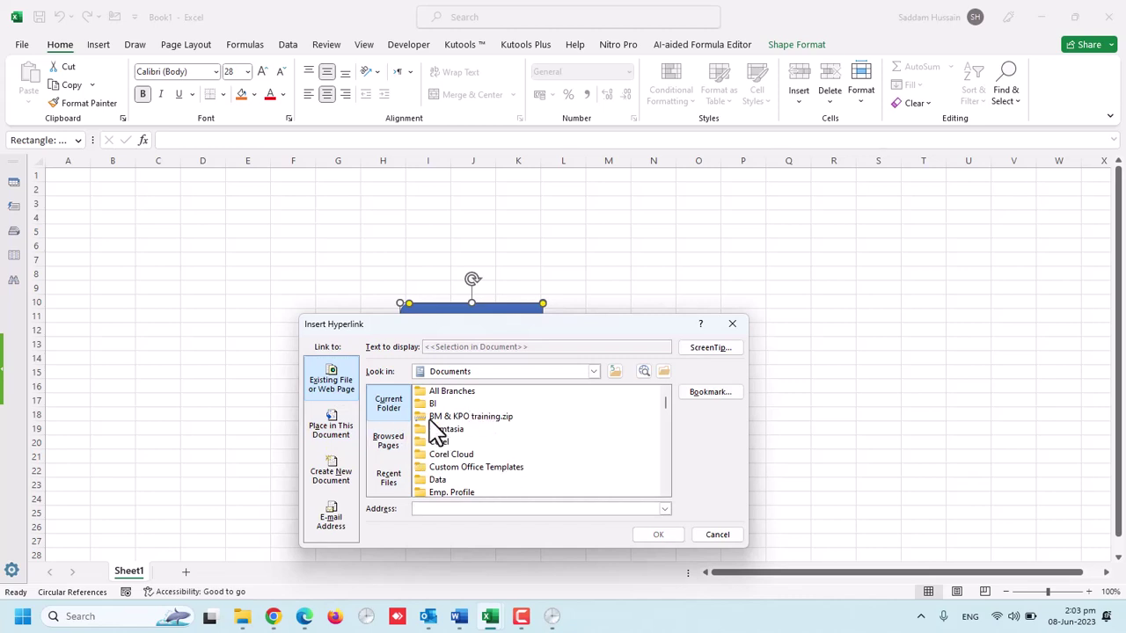
pyautogui.click(546, 409)
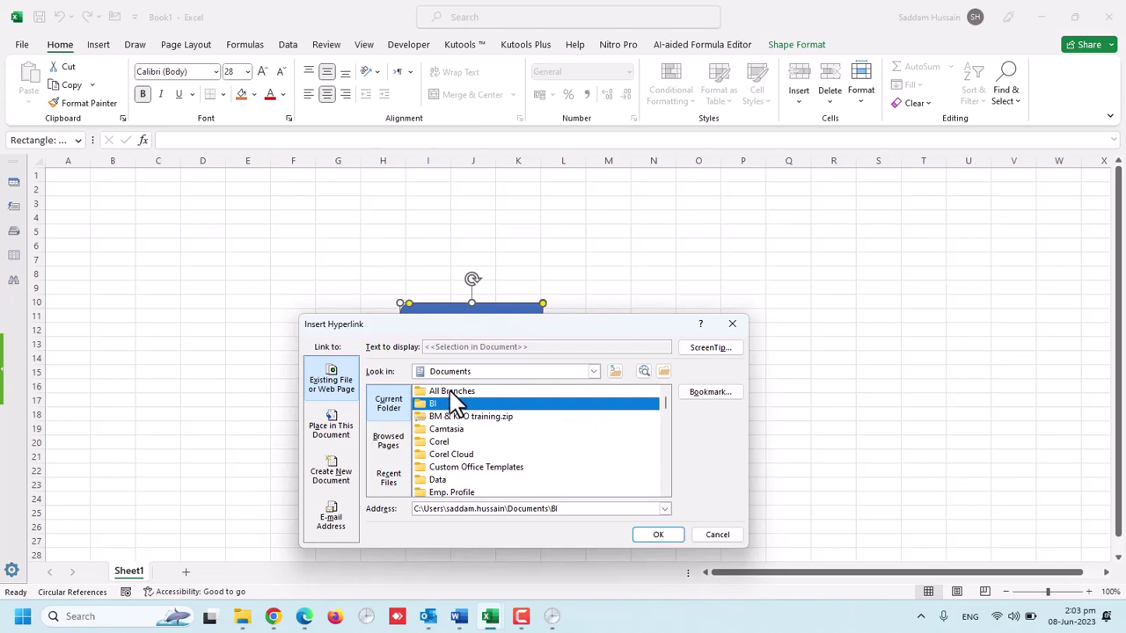
# Browse to the Desktop and link the shape to 25-email-template-2 (1).pdf.
pyautogui.click(595, 372)
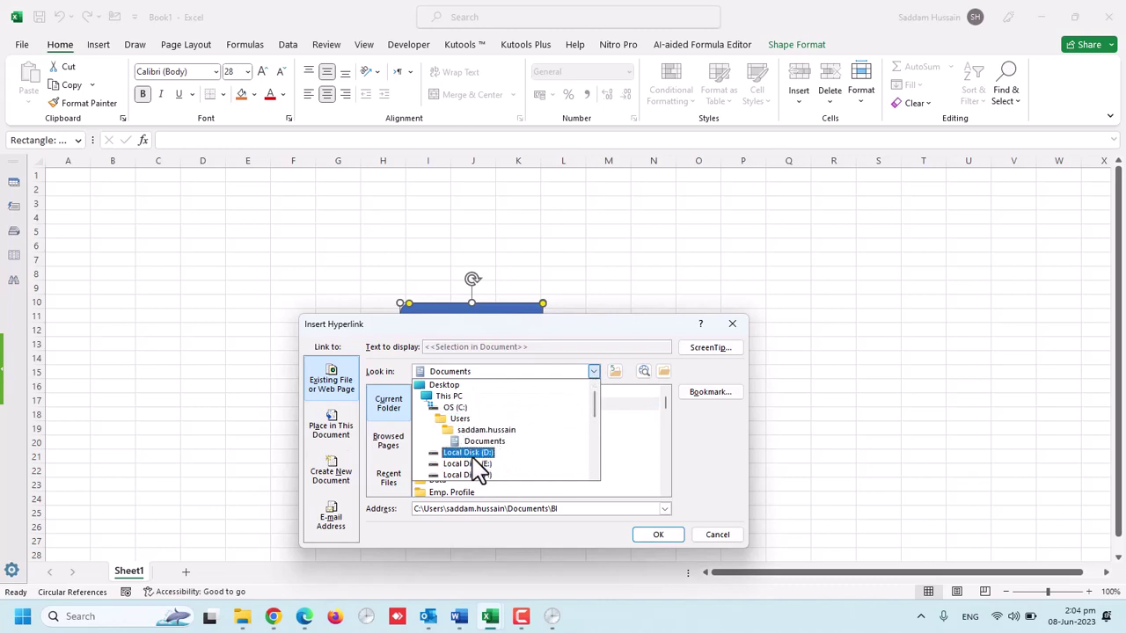
pyautogui.scroll(-1, 482, 463)
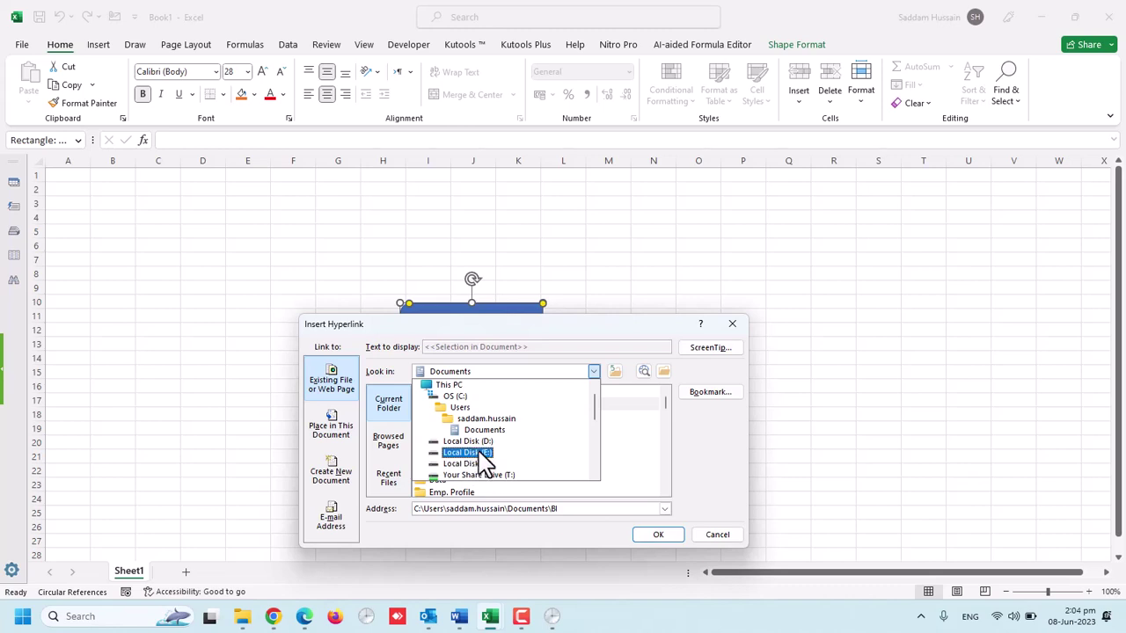
pyautogui.scroll(1, 479, 453)
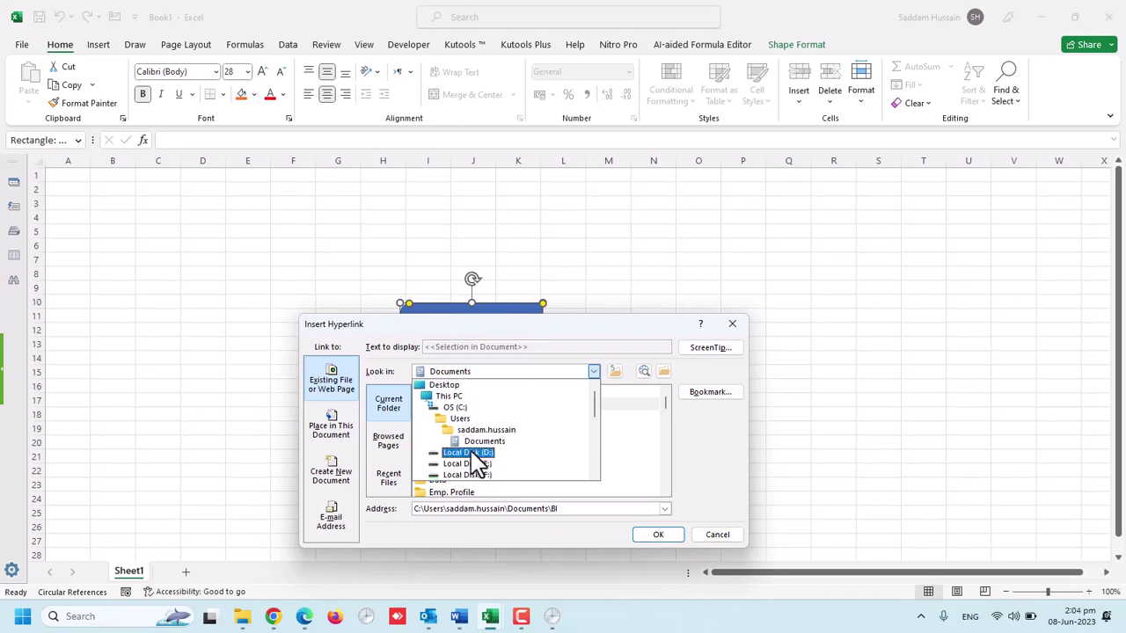
pyautogui.click(477, 430)
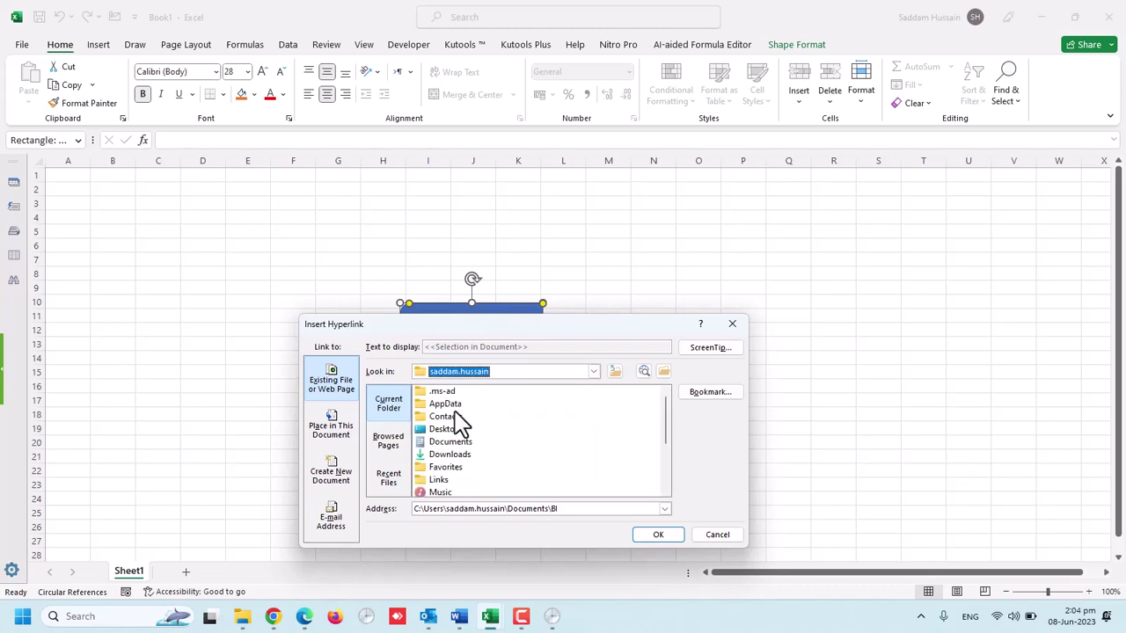
pyautogui.doubleClick(445, 430)
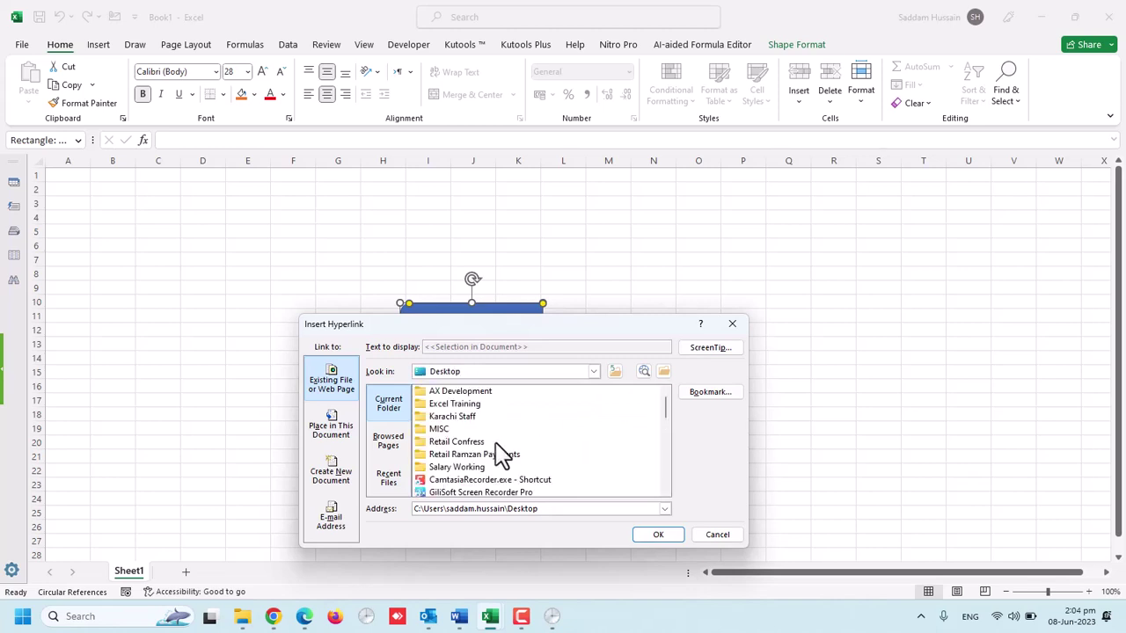
pyautogui.scroll(-2, 459, 461)
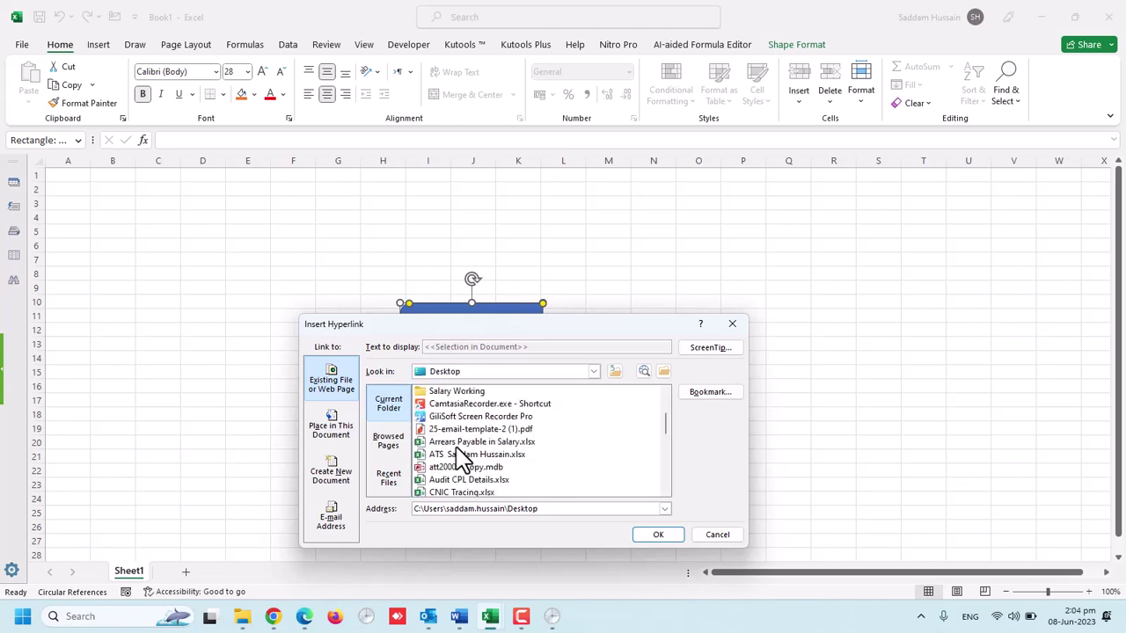
pyautogui.click(447, 430)
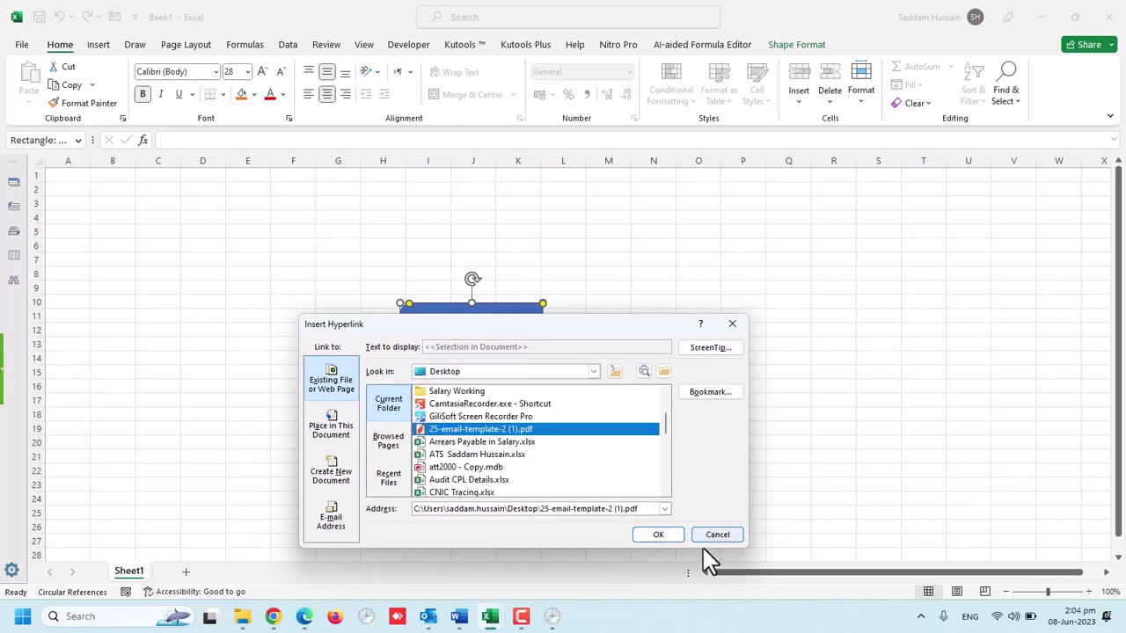
pyautogui.click(658, 535)
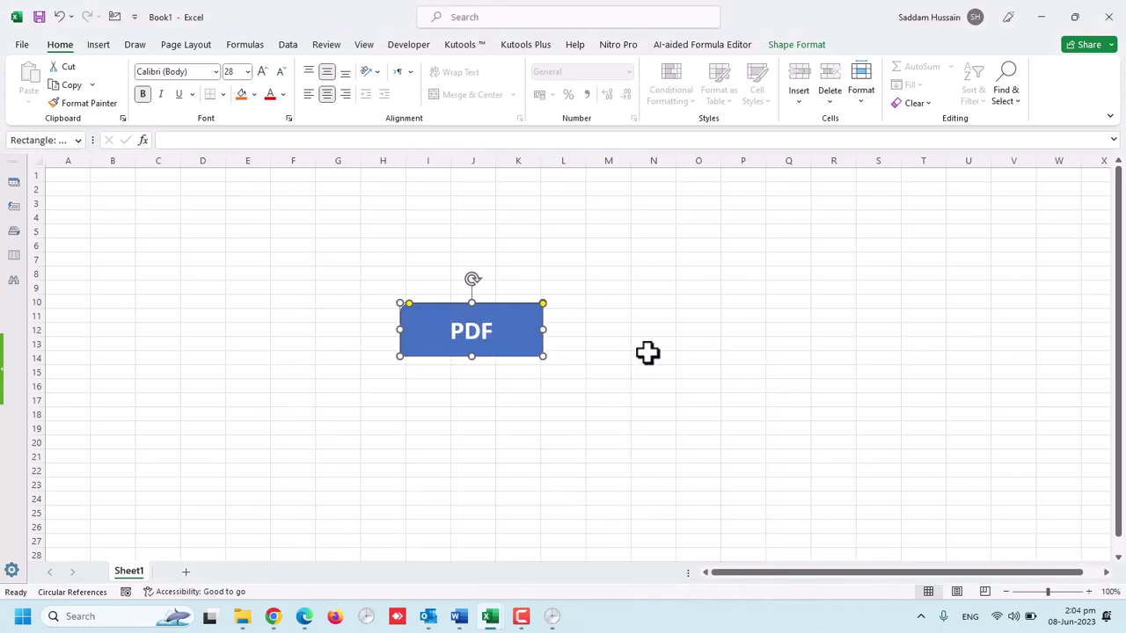
# Follow the PDF shape's link and allow the security prompt so the email-template PDF opens.
pyautogui.click(648, 353)
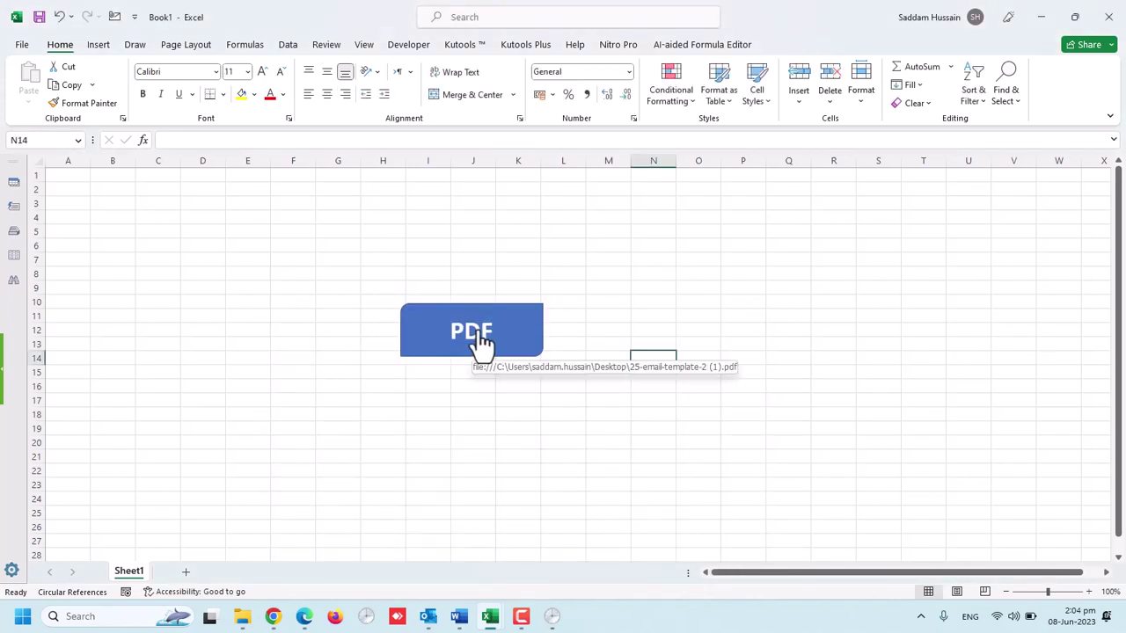
pyautogui.click(481, 337)
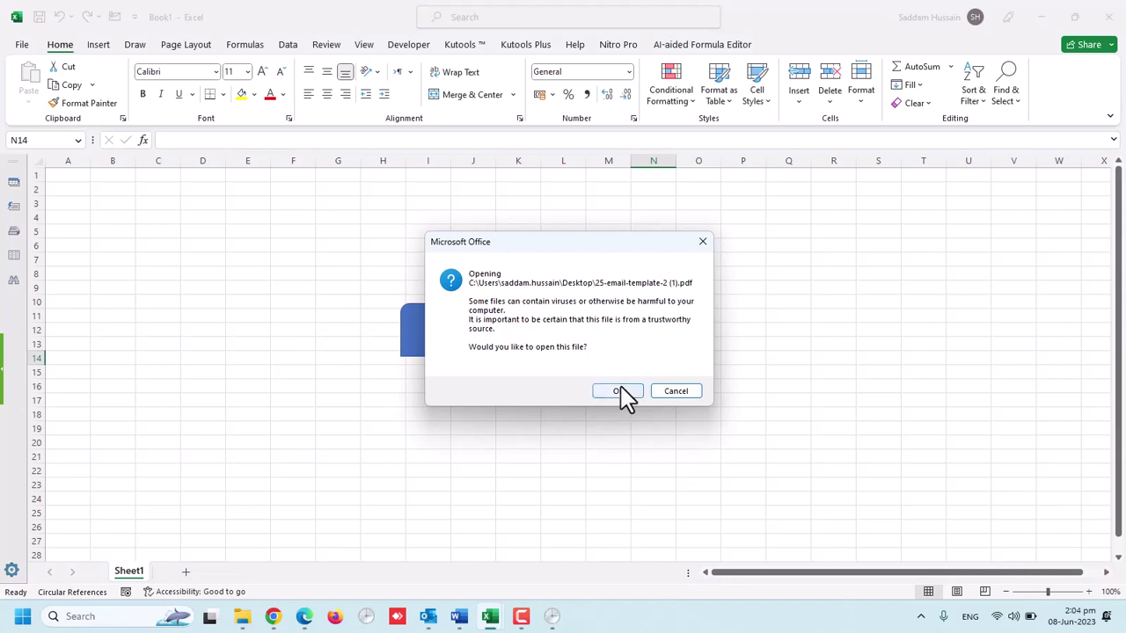
pyautogui.click(620, 392)
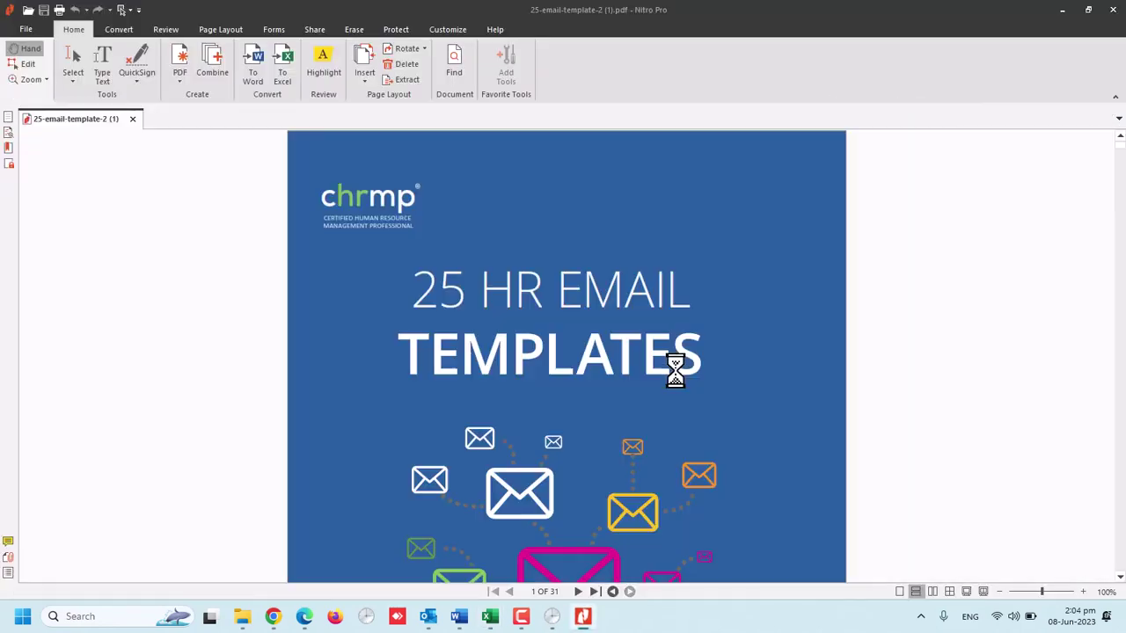
# Scroll through the 25 HR Email Templates PDF in Nitro Pro, then close it.
pyautogui.scroll(-2, 462, 422)
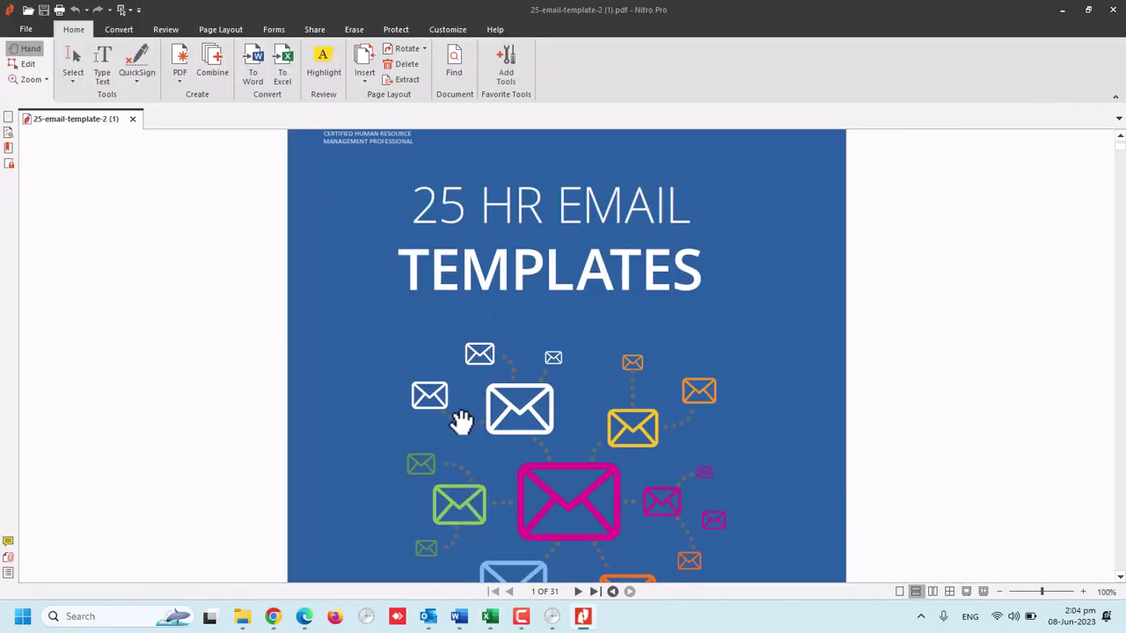
pyautogui.scroll(-2, 572, 424)
pyautogui.scroll(-5, 572, 424)
pyautogui.scroll(-2, 573, 424)
pyautogui.scroll(-5, 576, 429)
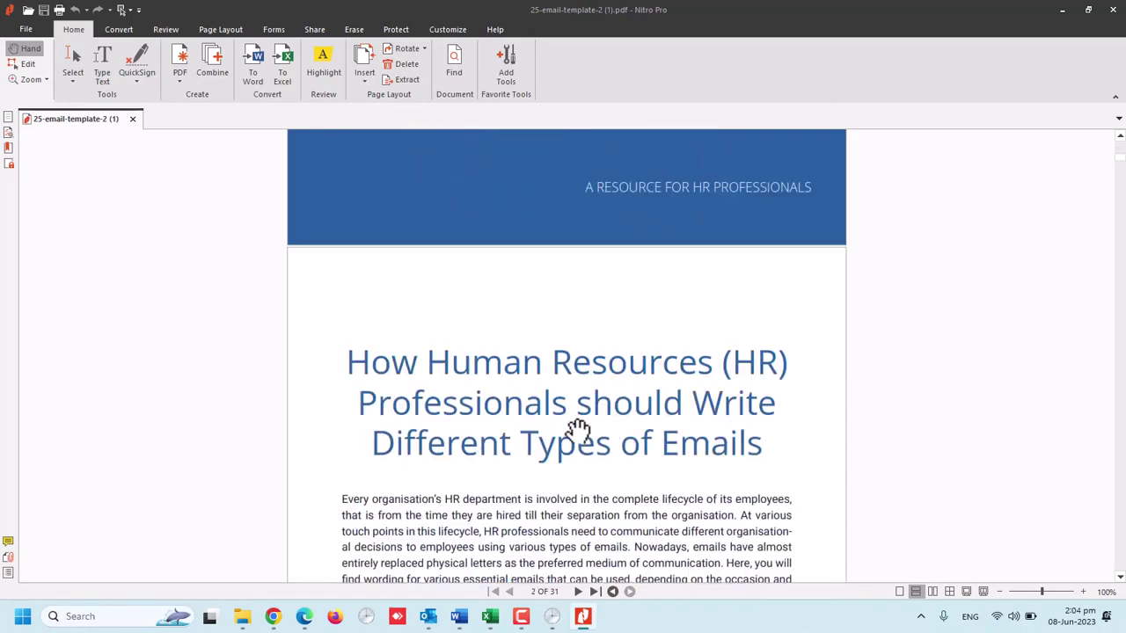
pyautogui.click(1112, 9)
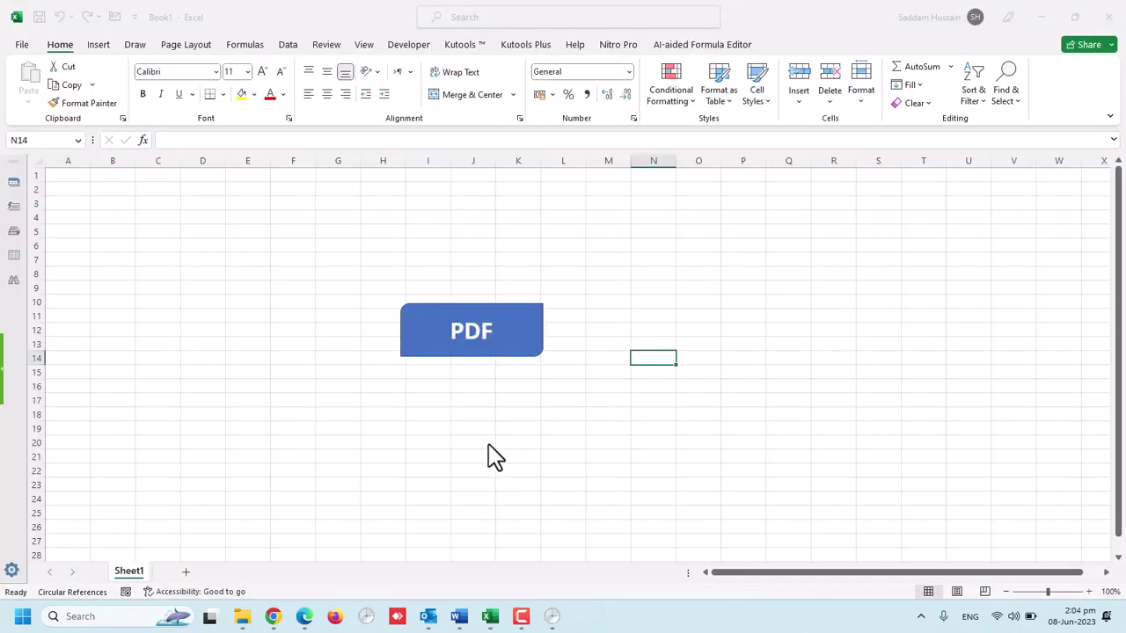
# Reopen the PDF from the Excel shape, allow it, and close Nitro Pro again.
pyautogui.click(491, 348)
pyautogui.click(623, 390)
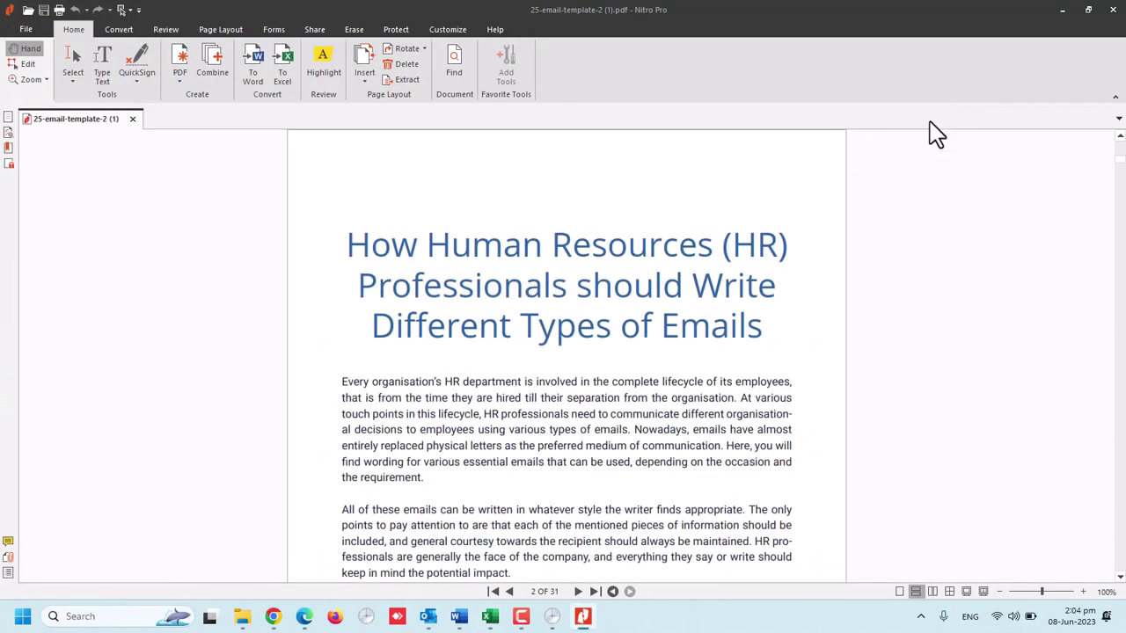
pyautogui.click(1112, 13)
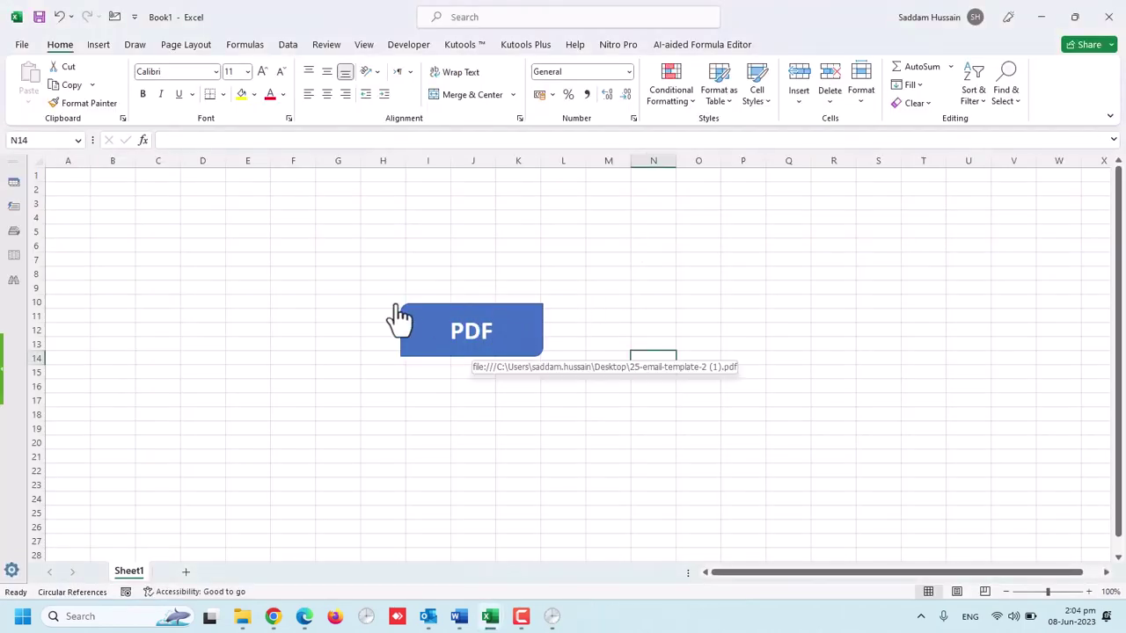
# Duplicate the PDF shape to its right using a right-drag Copy Here.
pyautogui.click(320, 315)
pyautogui.rightClick(428, 311)
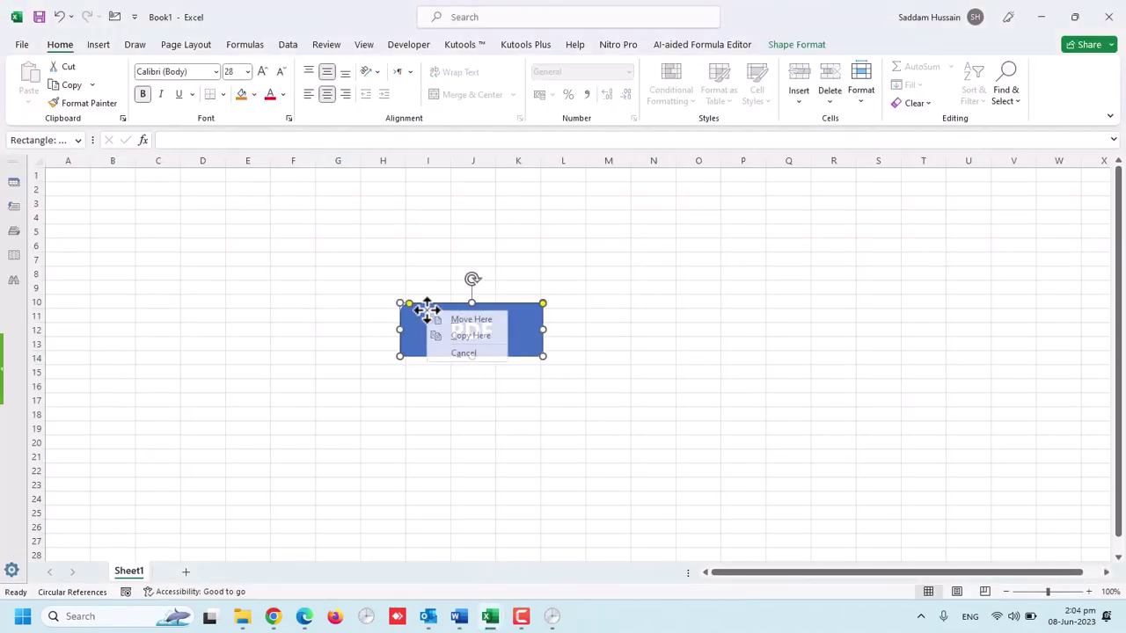
pyautogui.moveTo(431, 320); pyautogui.dragTo(649, 315)
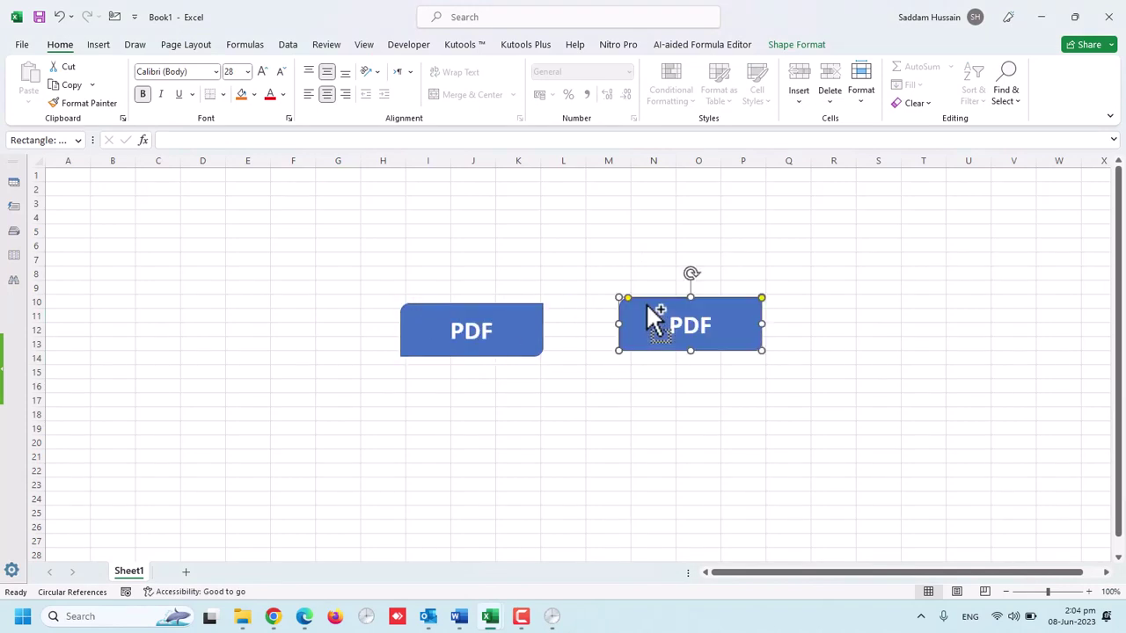
# Change the copied shape's hyperlink to the Documents\BI folder.
pyautogui.rightClick(728, 325)
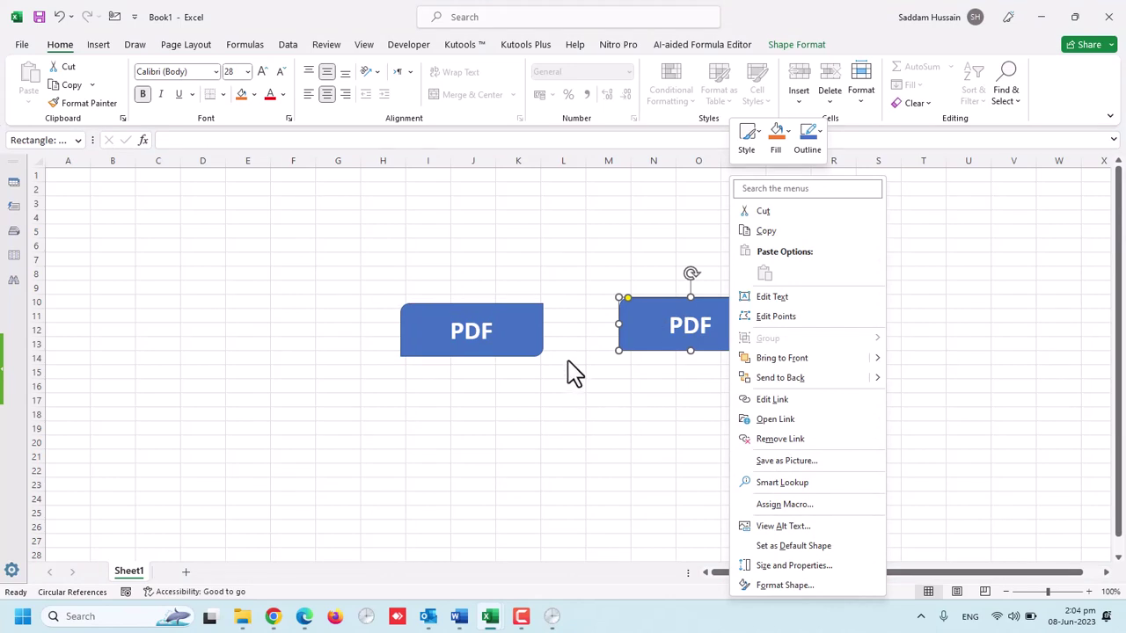
pyautogui.click(789, 404)
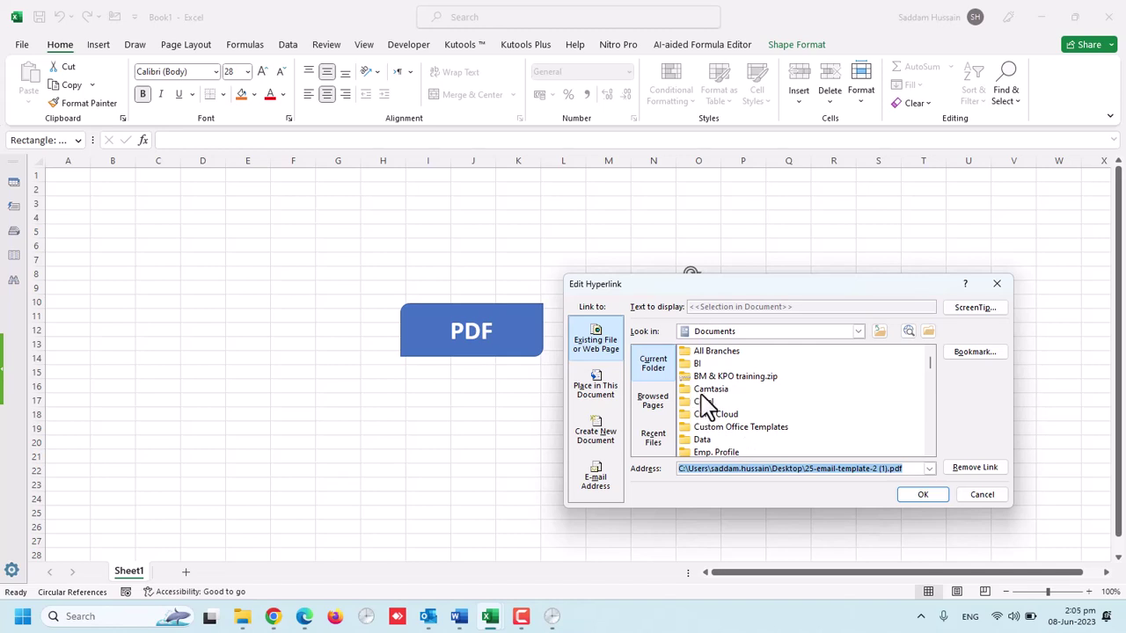
pyautogui.click(701, 364)
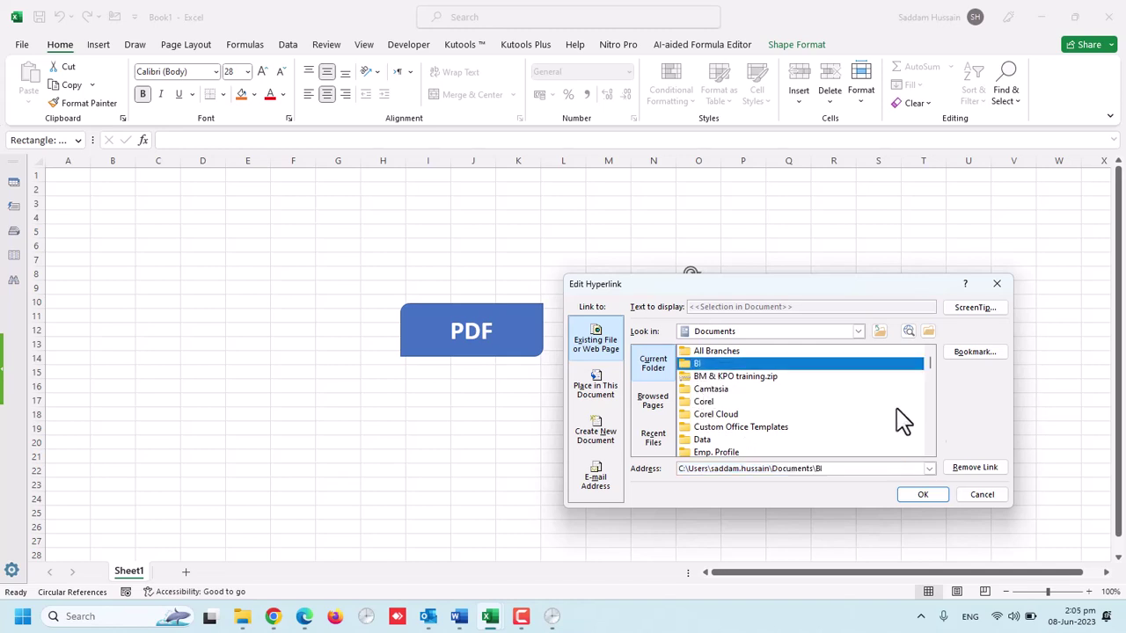
pyautogui.click(924, 494)
# Test the copy's link, accepting the security warning, then close the BI folder window.
pyautogui.click(736, 372)
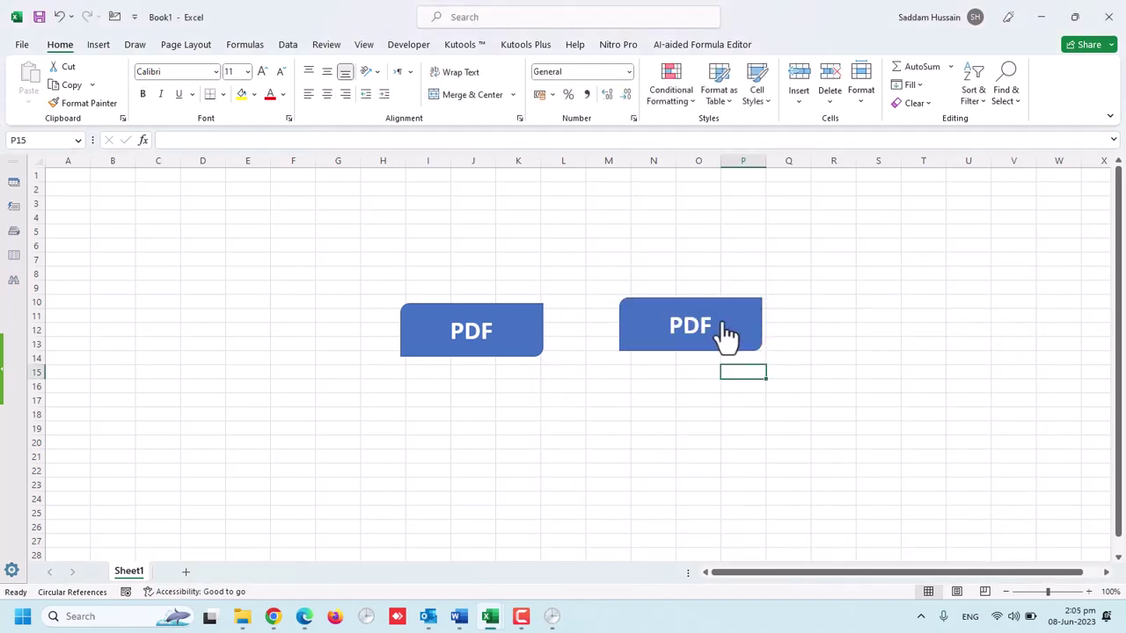
pyautogui.click(727, 317)
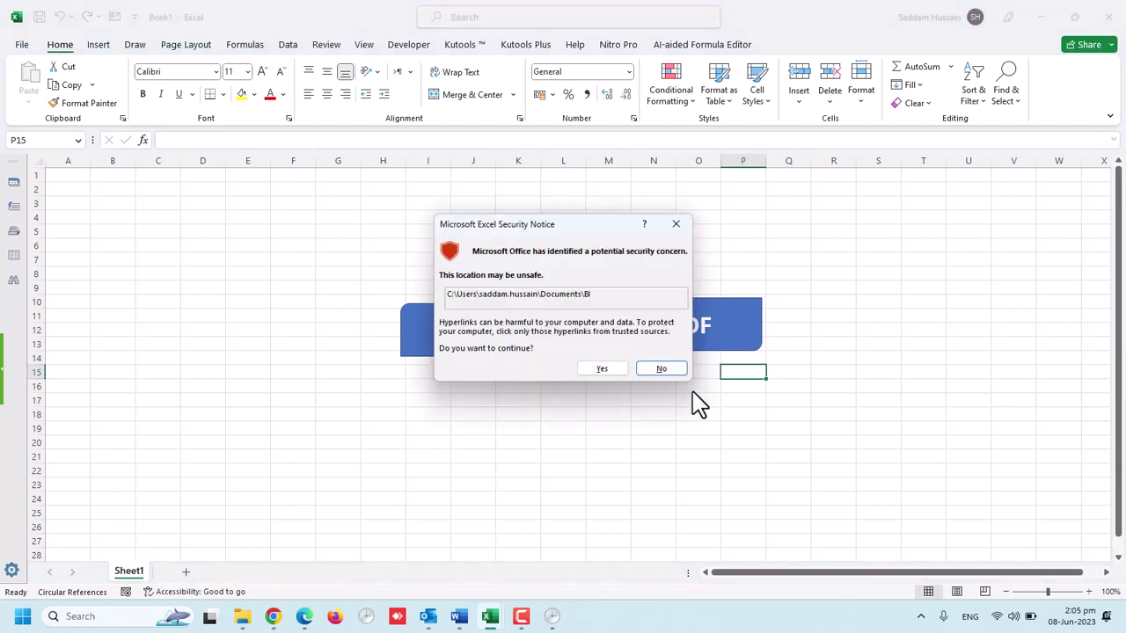
pyautogui.click(605, 370)
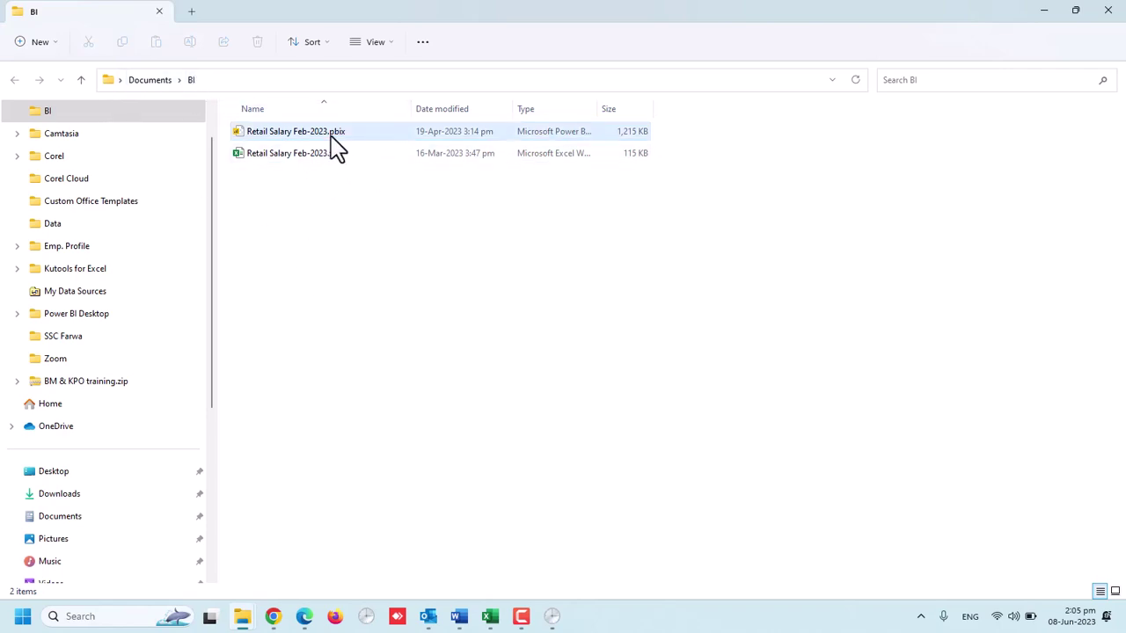
pyautogui.click(1110, 11)
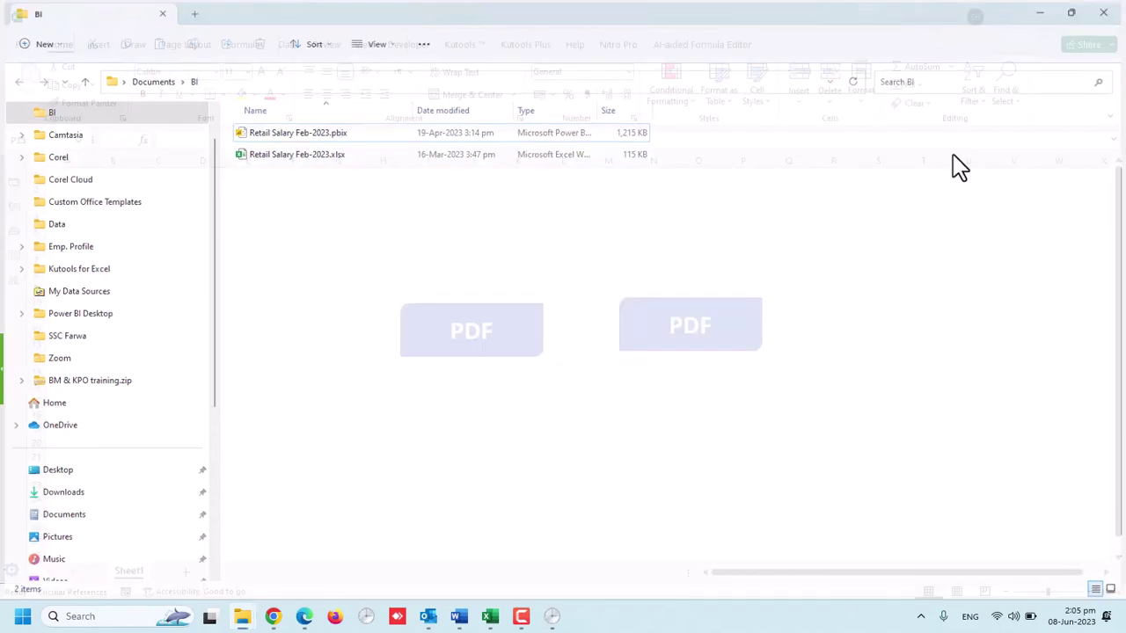
# Relink the right-hand PDF shape to Retail Salary Feb-2023.pbix in the BI folder.
pyautogui.keyDown('ctrl'); pyautogui.click(743, 334); pyautogui.keyUp('ctrl')
pyautogui.rightClick(743, 334)
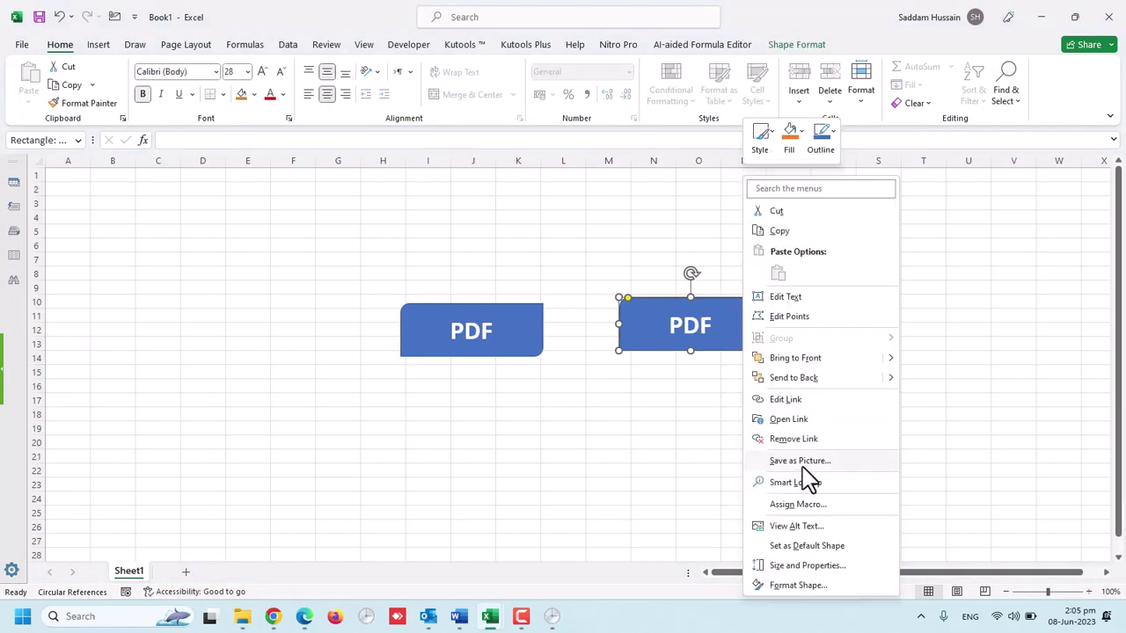
pyautogui.click(780, 423)
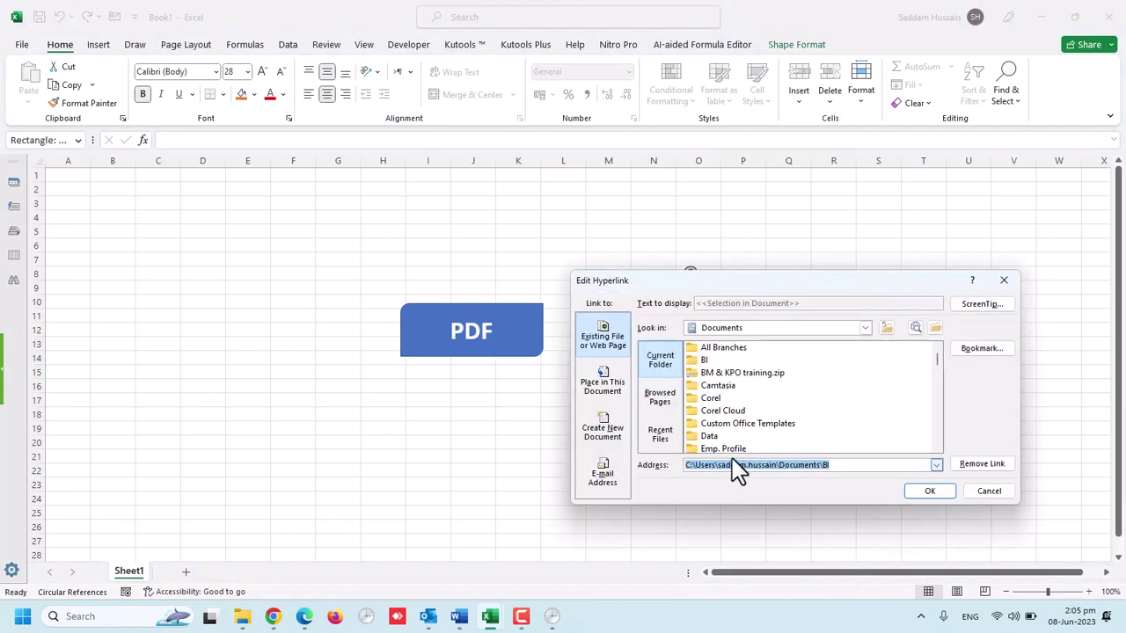
pyautogui.doubleClick(705, 361)
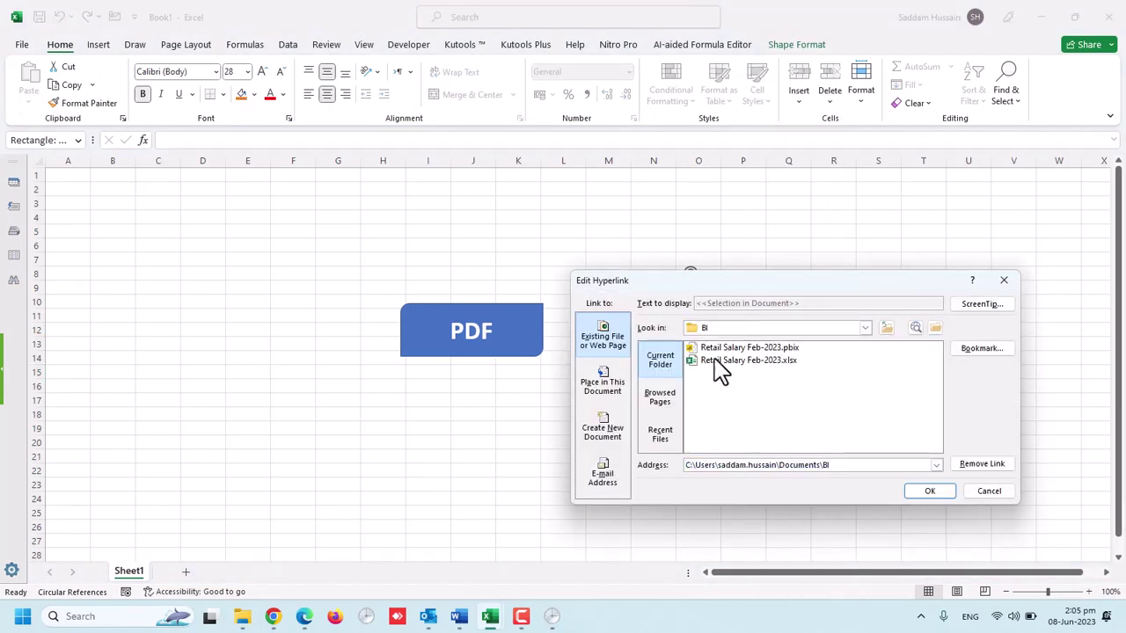
pyautogui.click(723, 349)
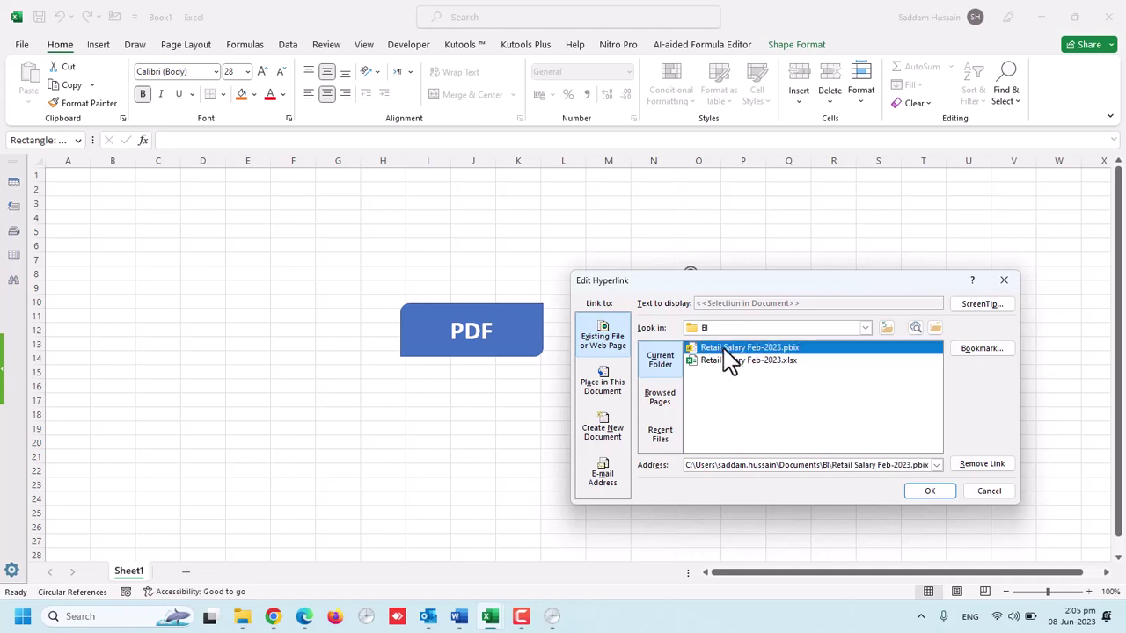
pyautogui.click(940, 493)
# Test the right-hand shape's link, accepting both security prompts to open the .pbix file.
pyautogui.click(800, 290)
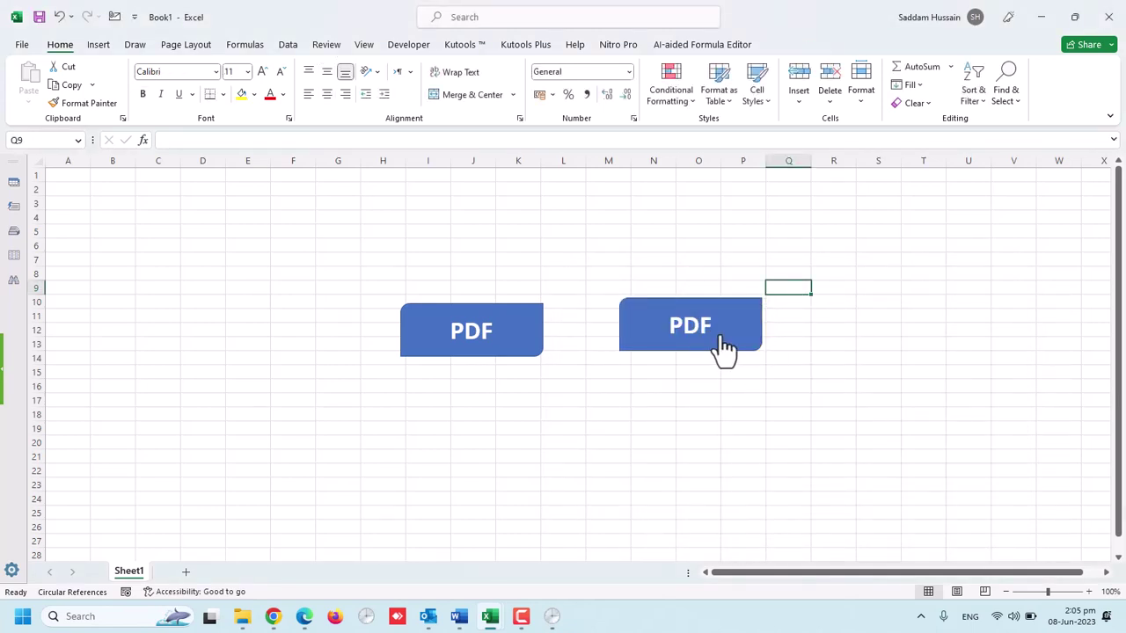
pyautogui.click(721, 344)
pyautogui.click(619, 369)
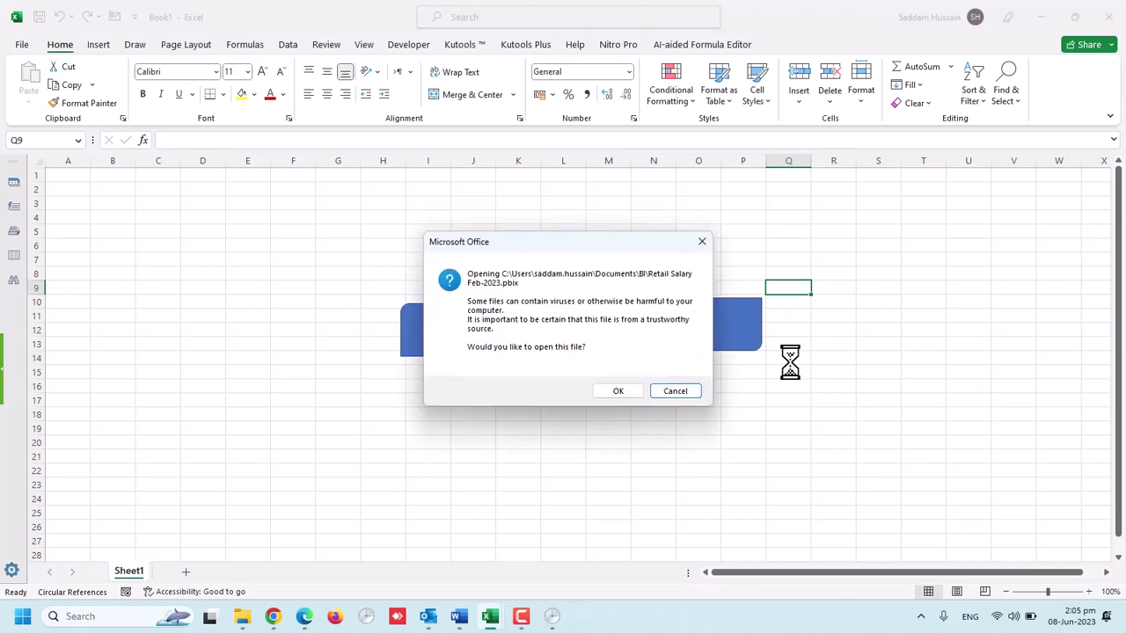
pyautogui.click(636, 394)
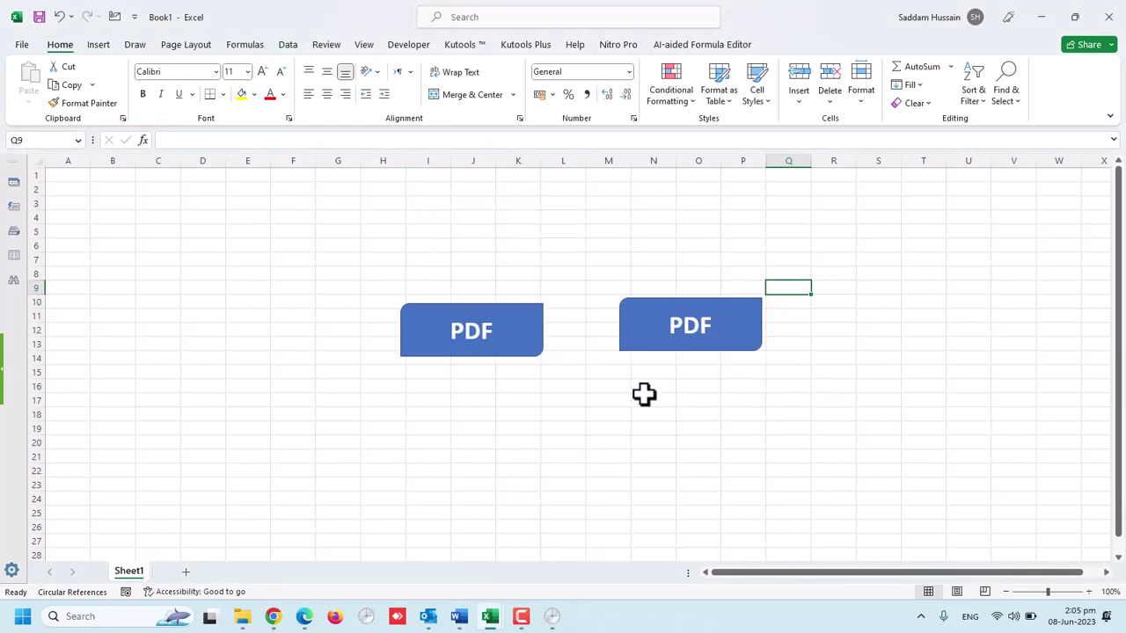
# Click the right-hand PDF shape to launch Retail Salary Feb-2023.pbix in Power BI Desktop.
pyautogui.click(719, 359)
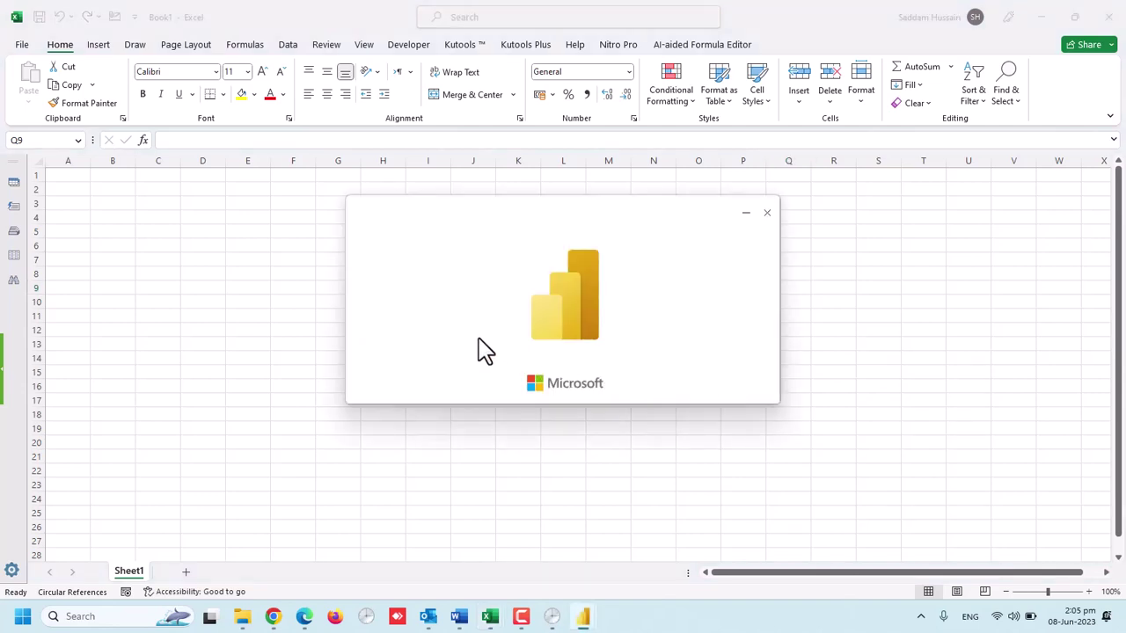